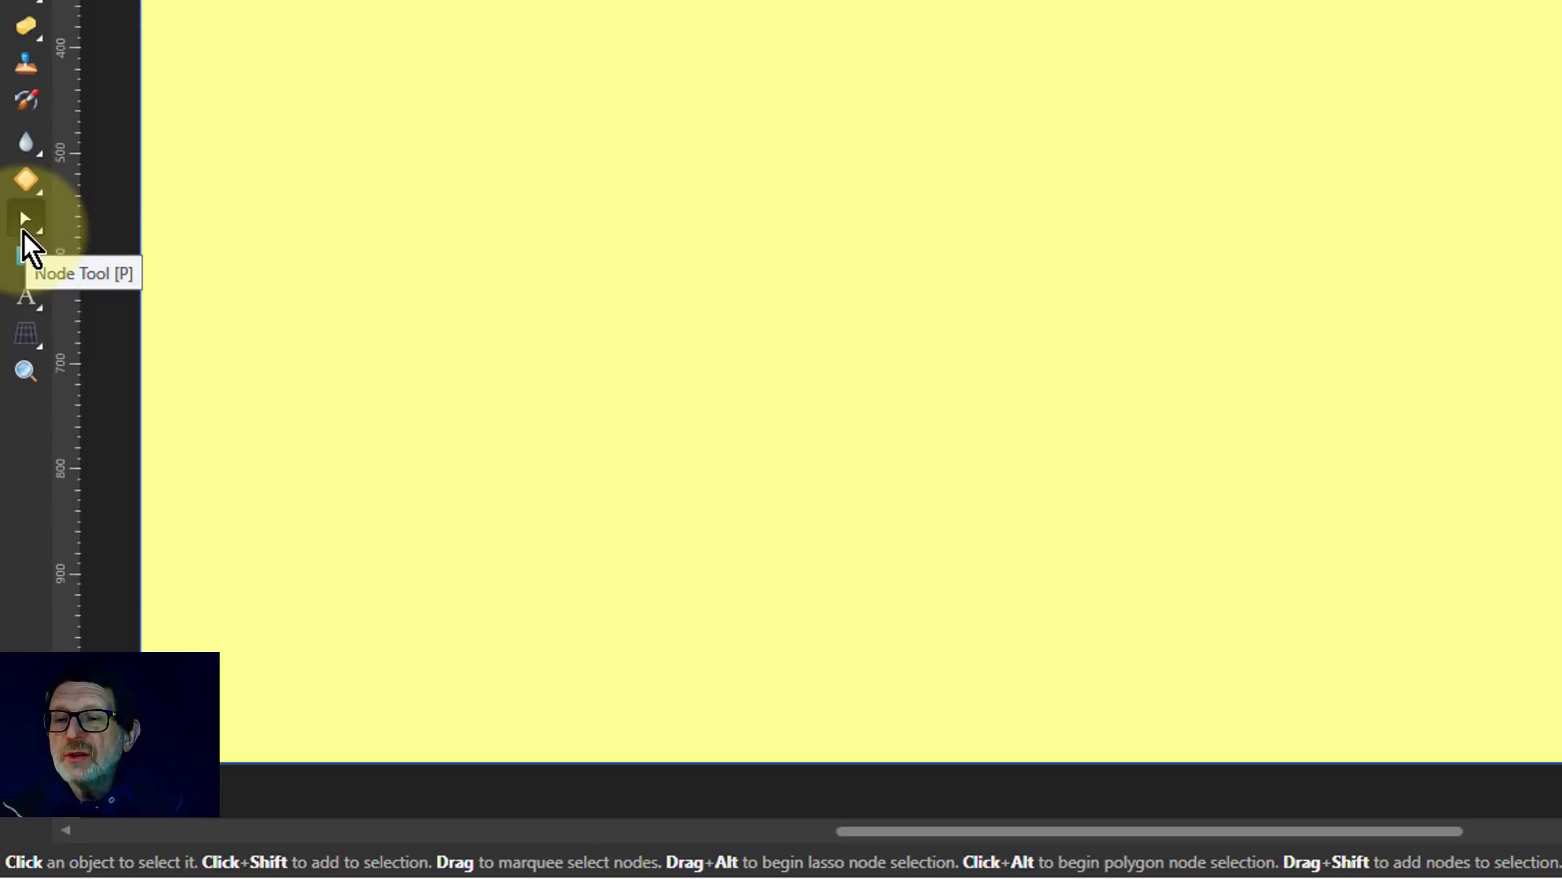
Step: Choose the Pen Tool from the Node/Pen tool group in the Tools panel
left_click(26, 226)
left_click(165, 230)
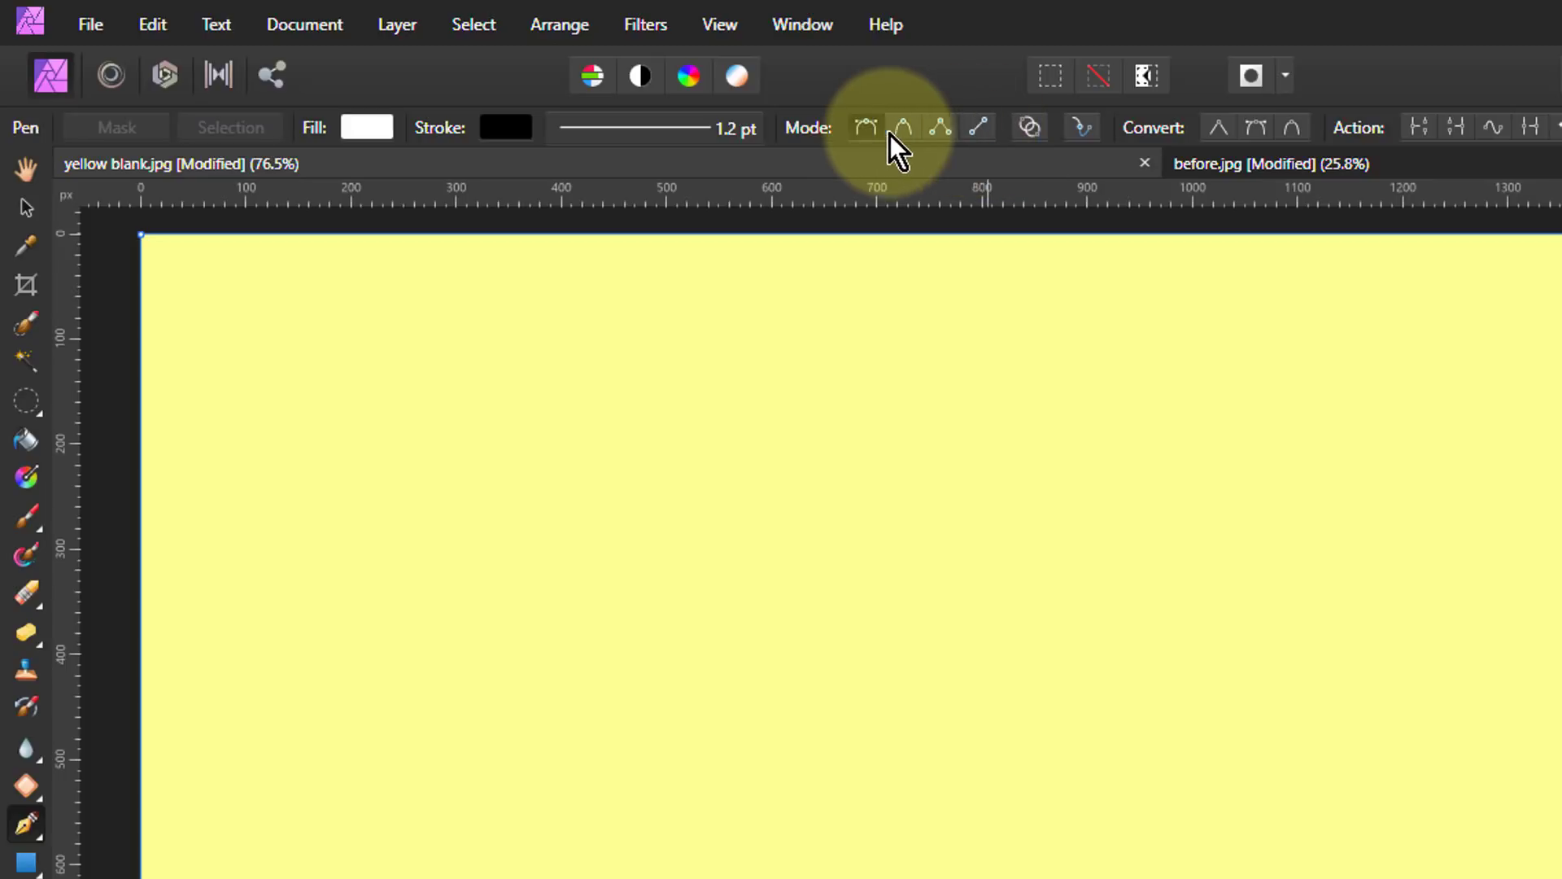
Step: In Line Mode, draw a horizontal line and a second short line below it
left_click(979, 129)
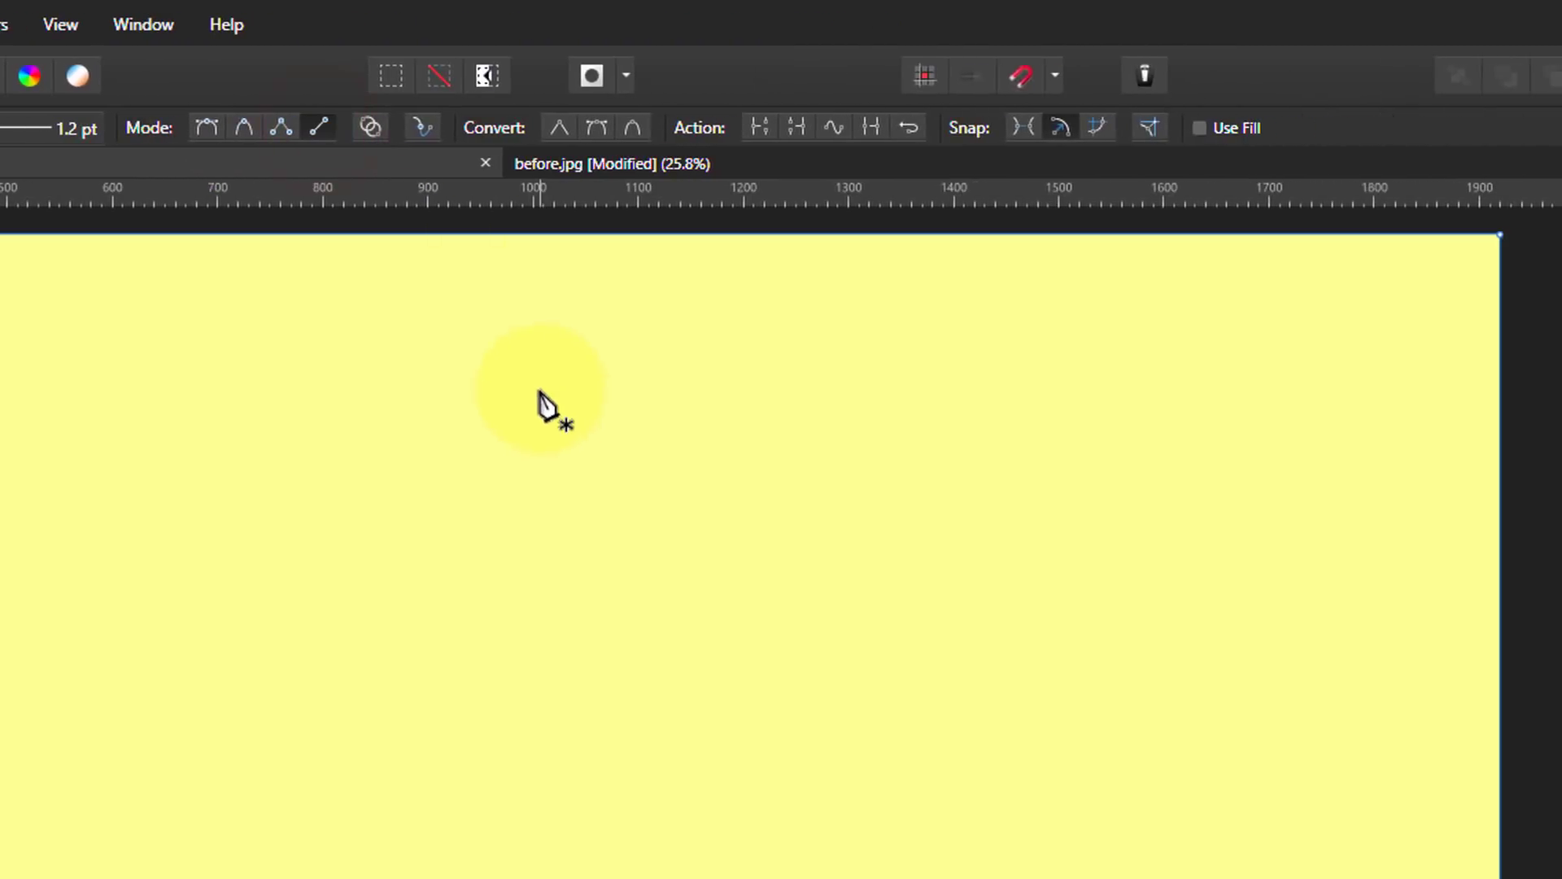
left_click(598, 391)
left_click(880, 392)
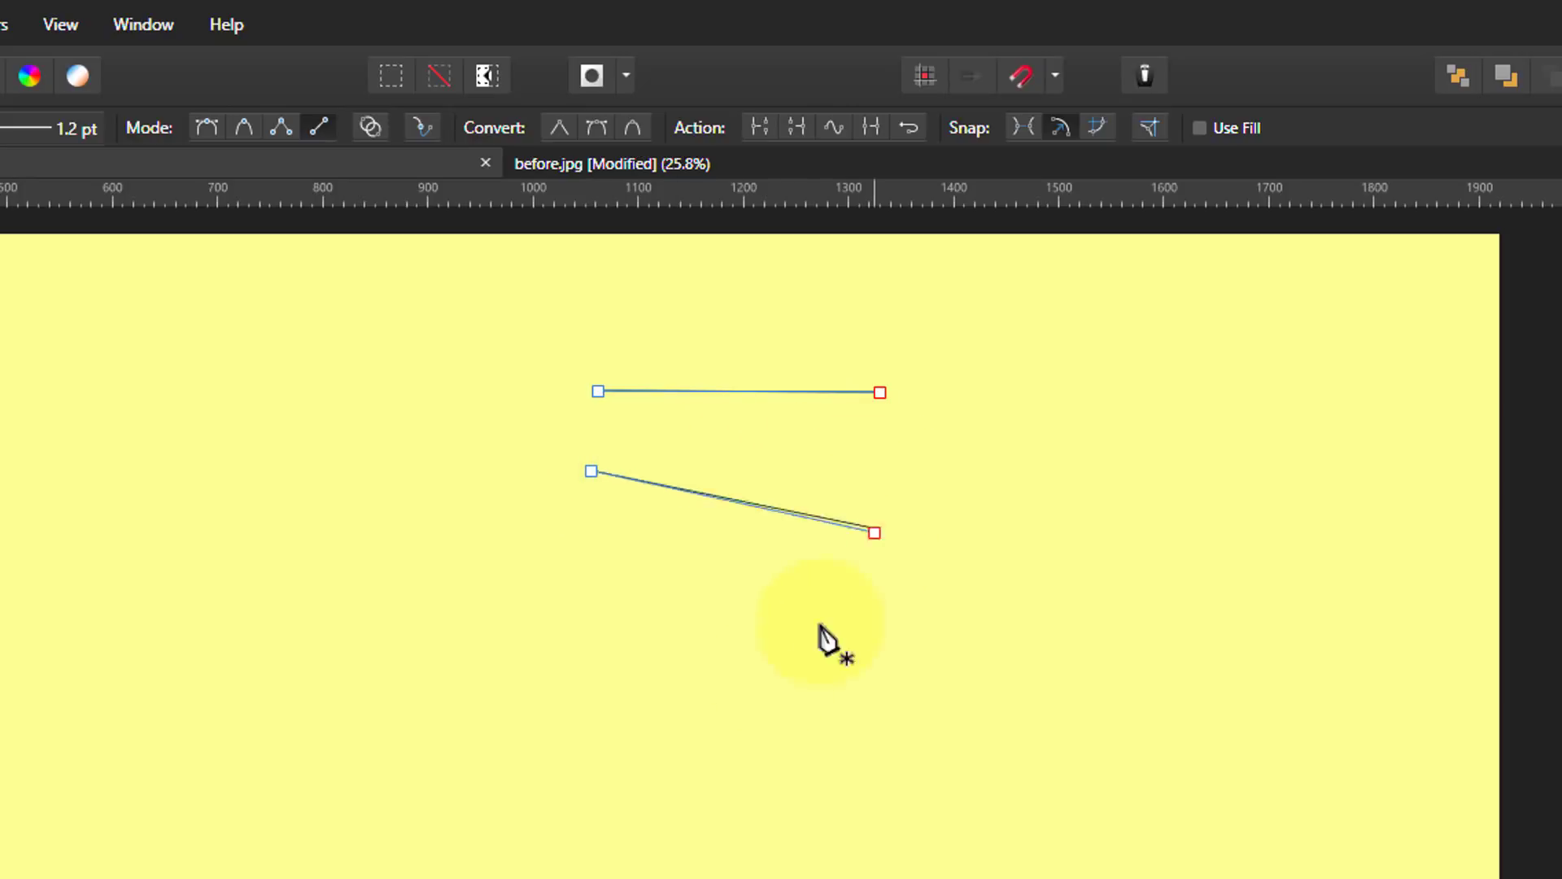
left_click_drag(876, 476, 875, 461)
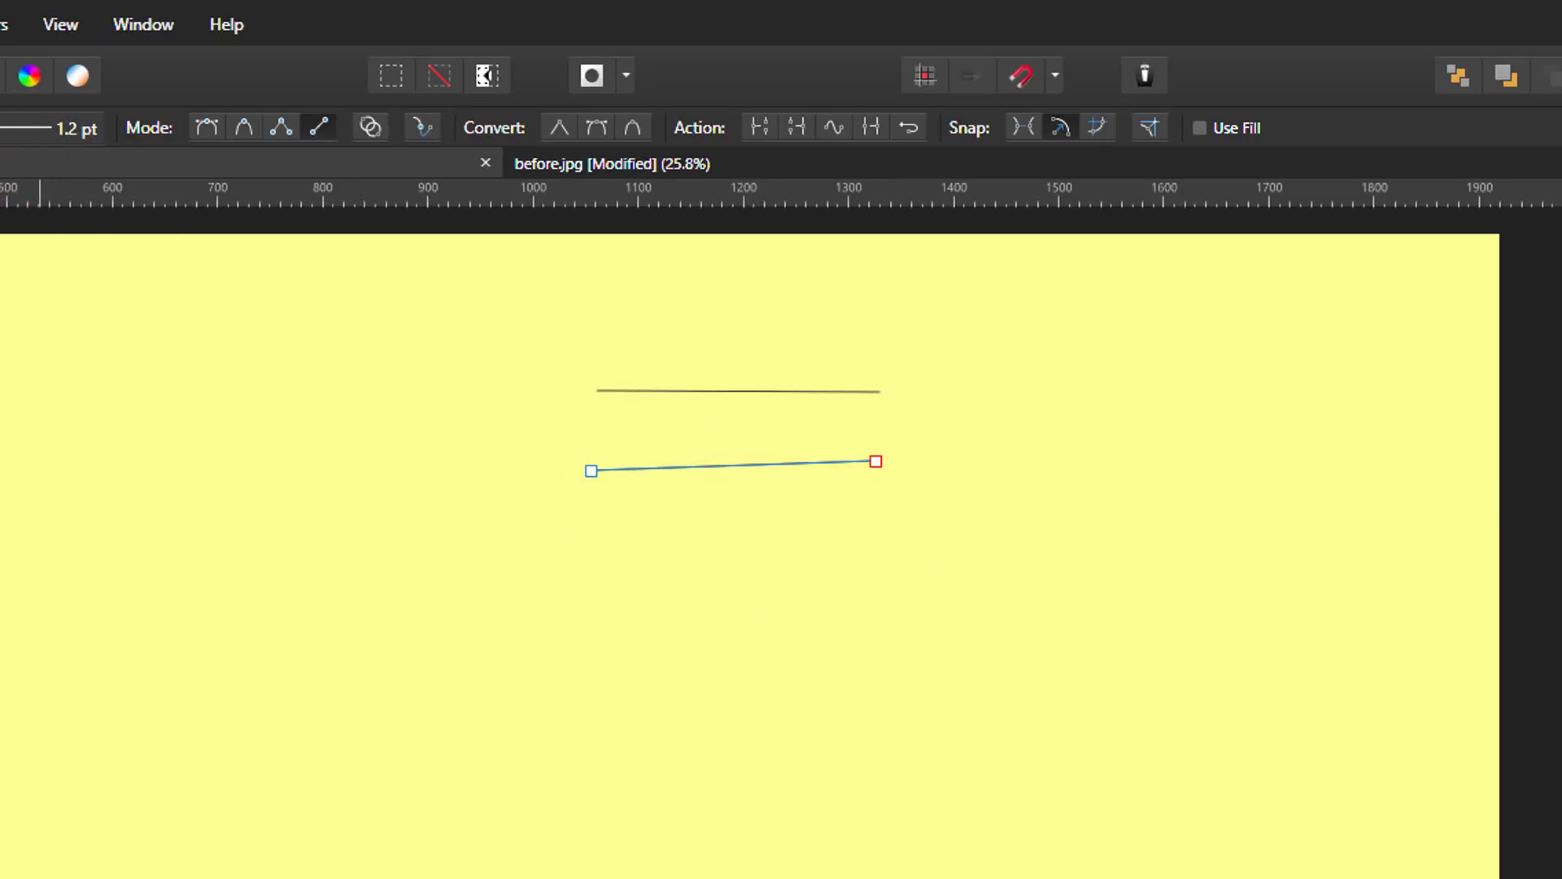
Step: Try the None and Solid stroke styles, then make the lower line's stroke dashed
left_click(158, 127)
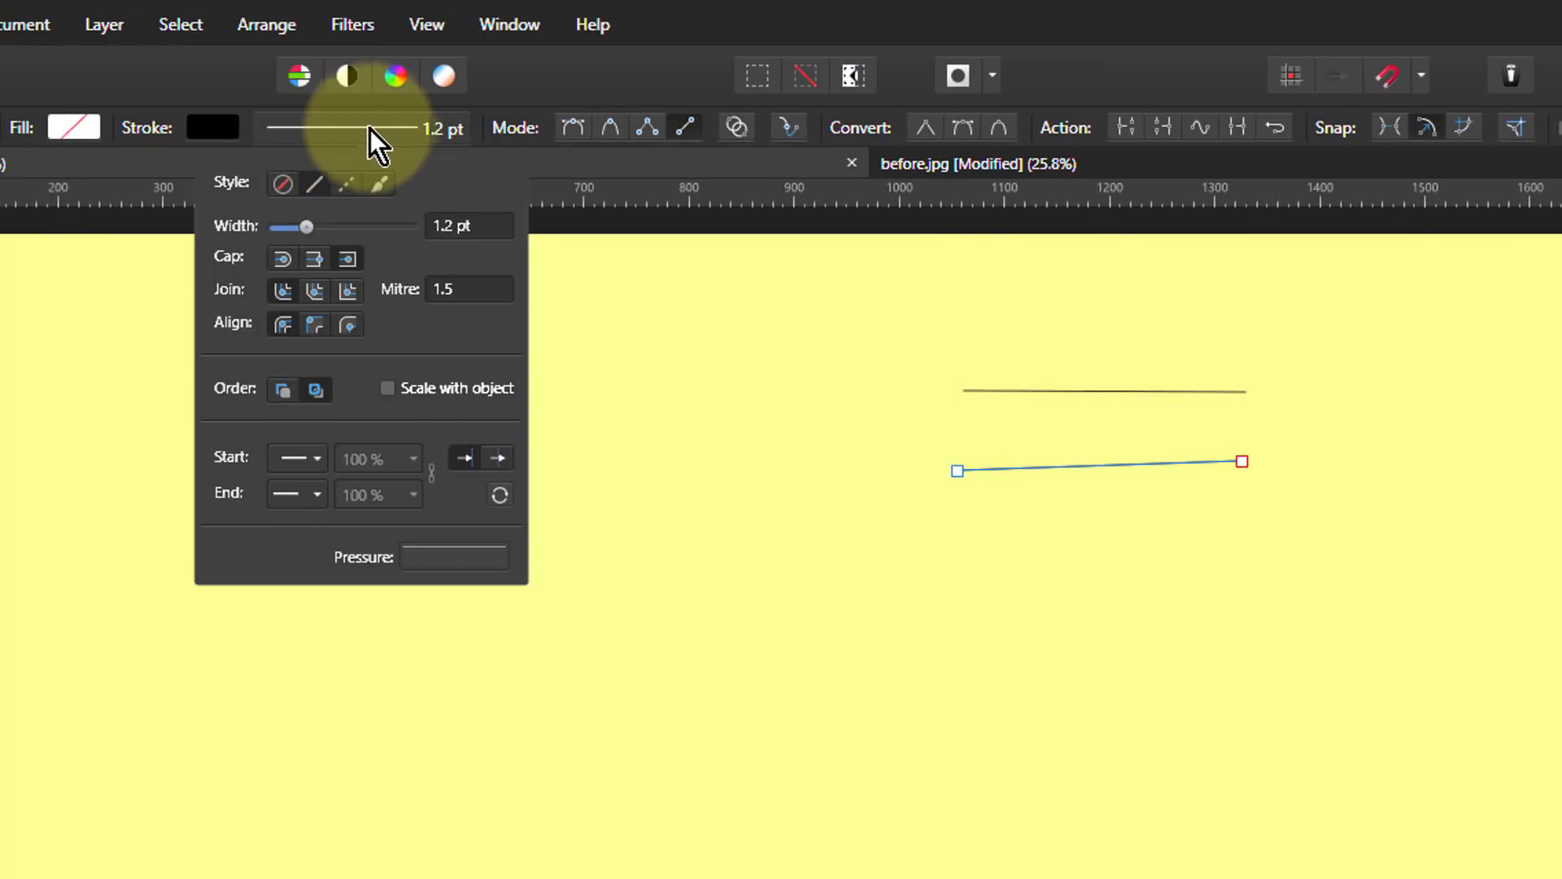
left_click(278, 192)
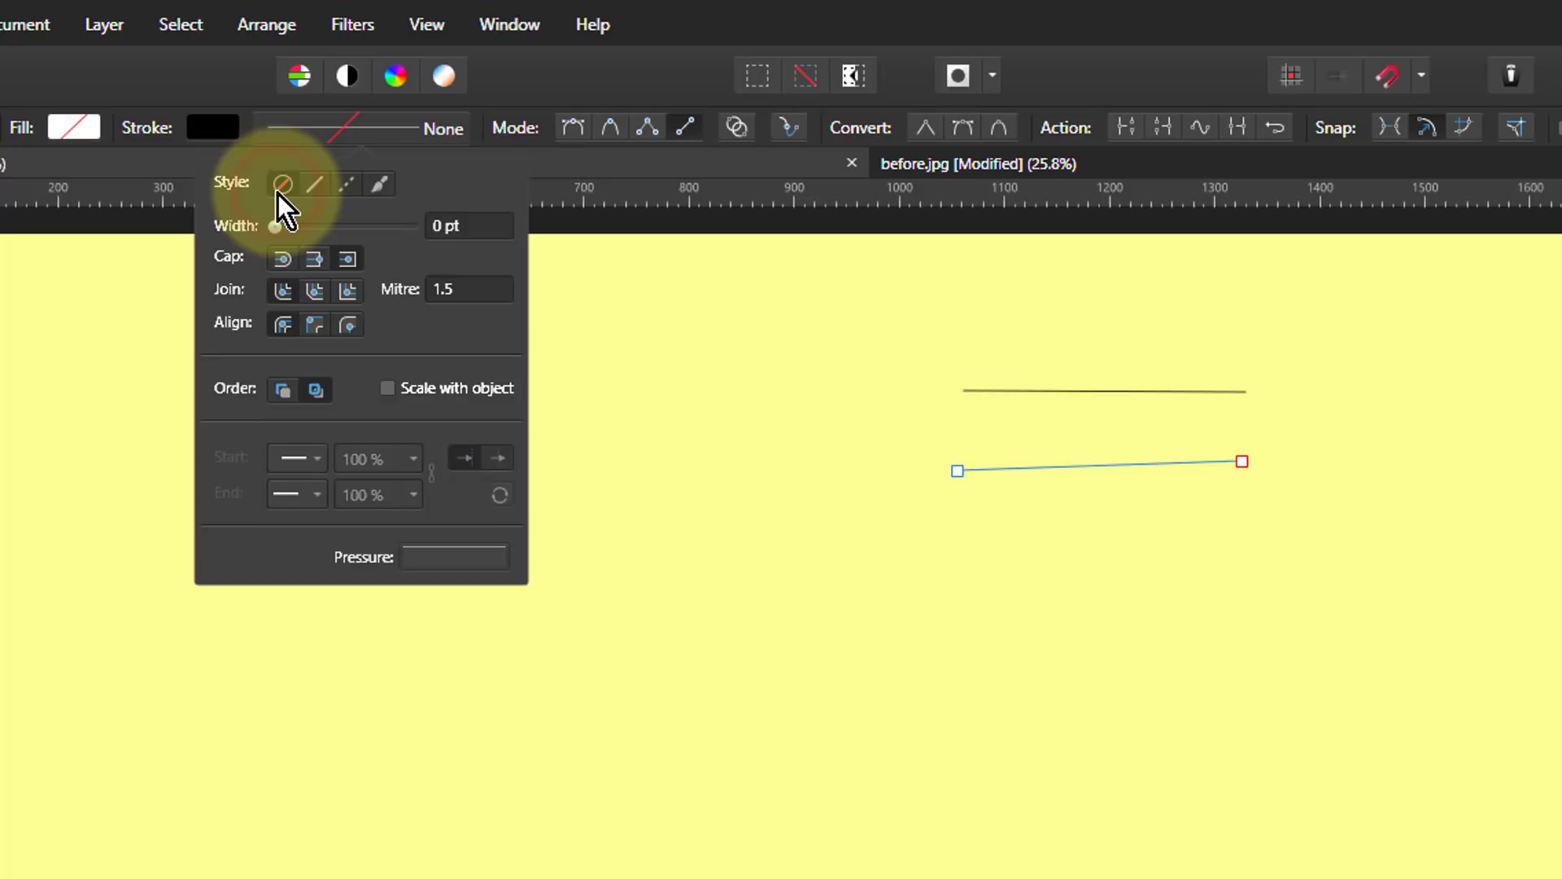
left_click(316, 192)
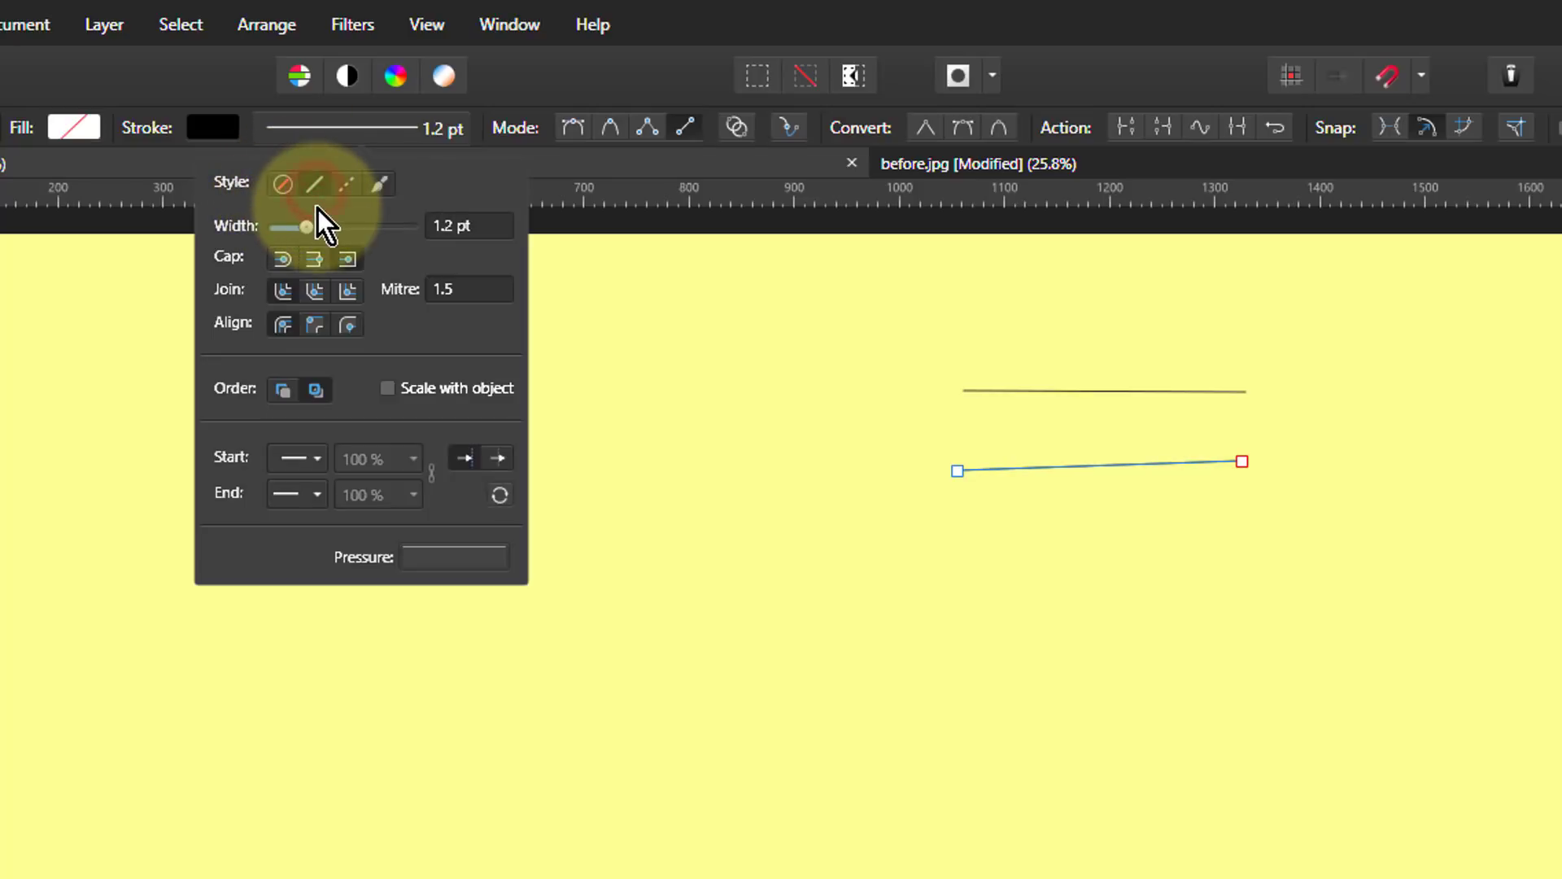
left_click(349, 195)
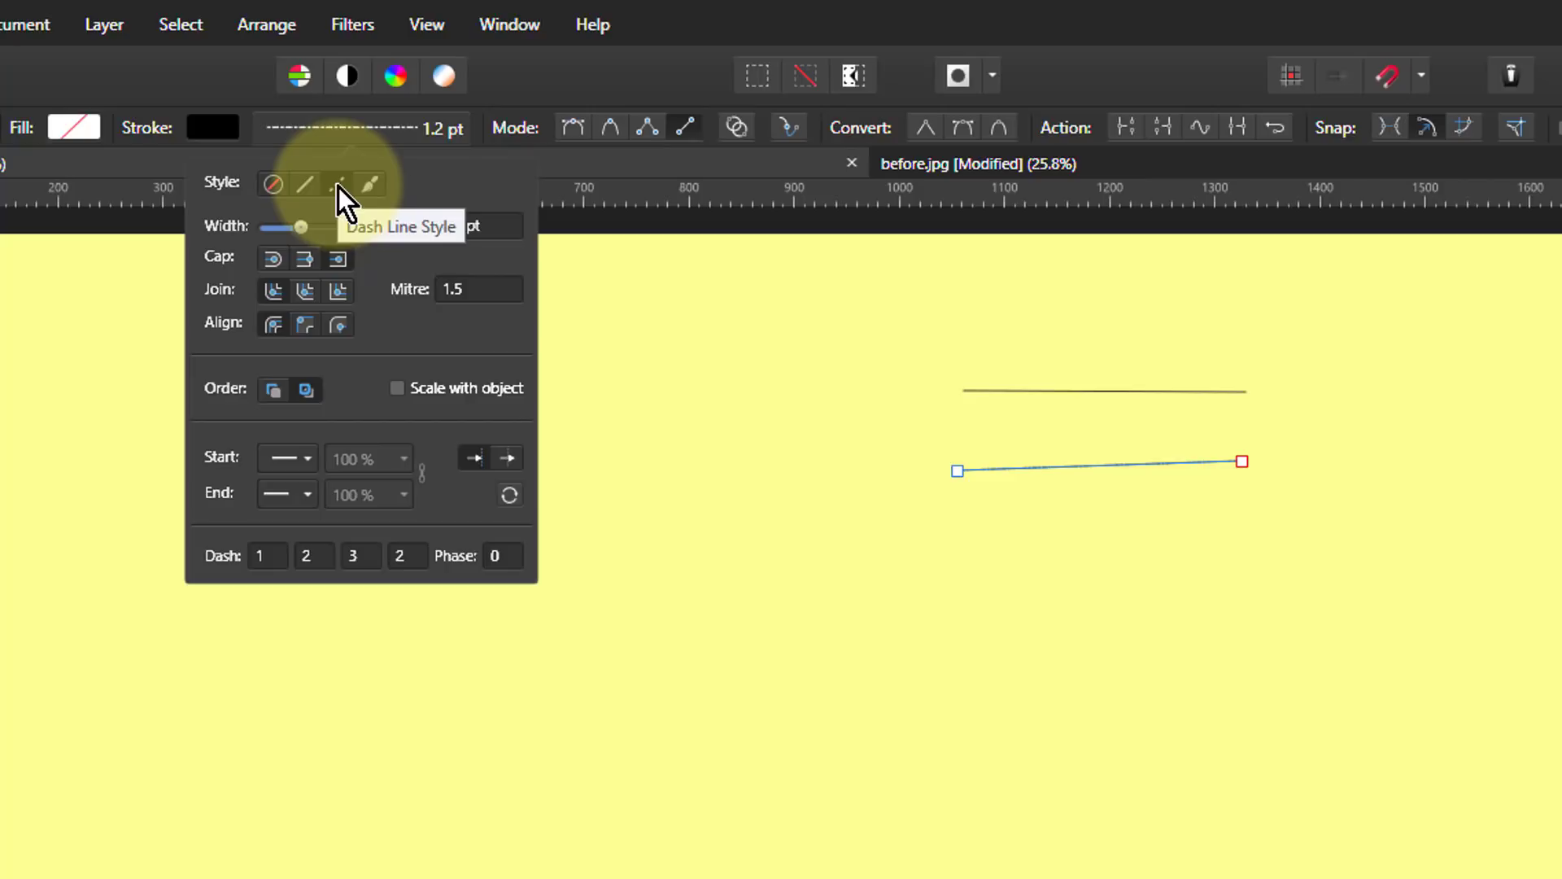
Step: Thicken the dashed line to 9.3 pt, shift its phase, then switch back to solid
left_click_drag(300, 231, 330, 232)
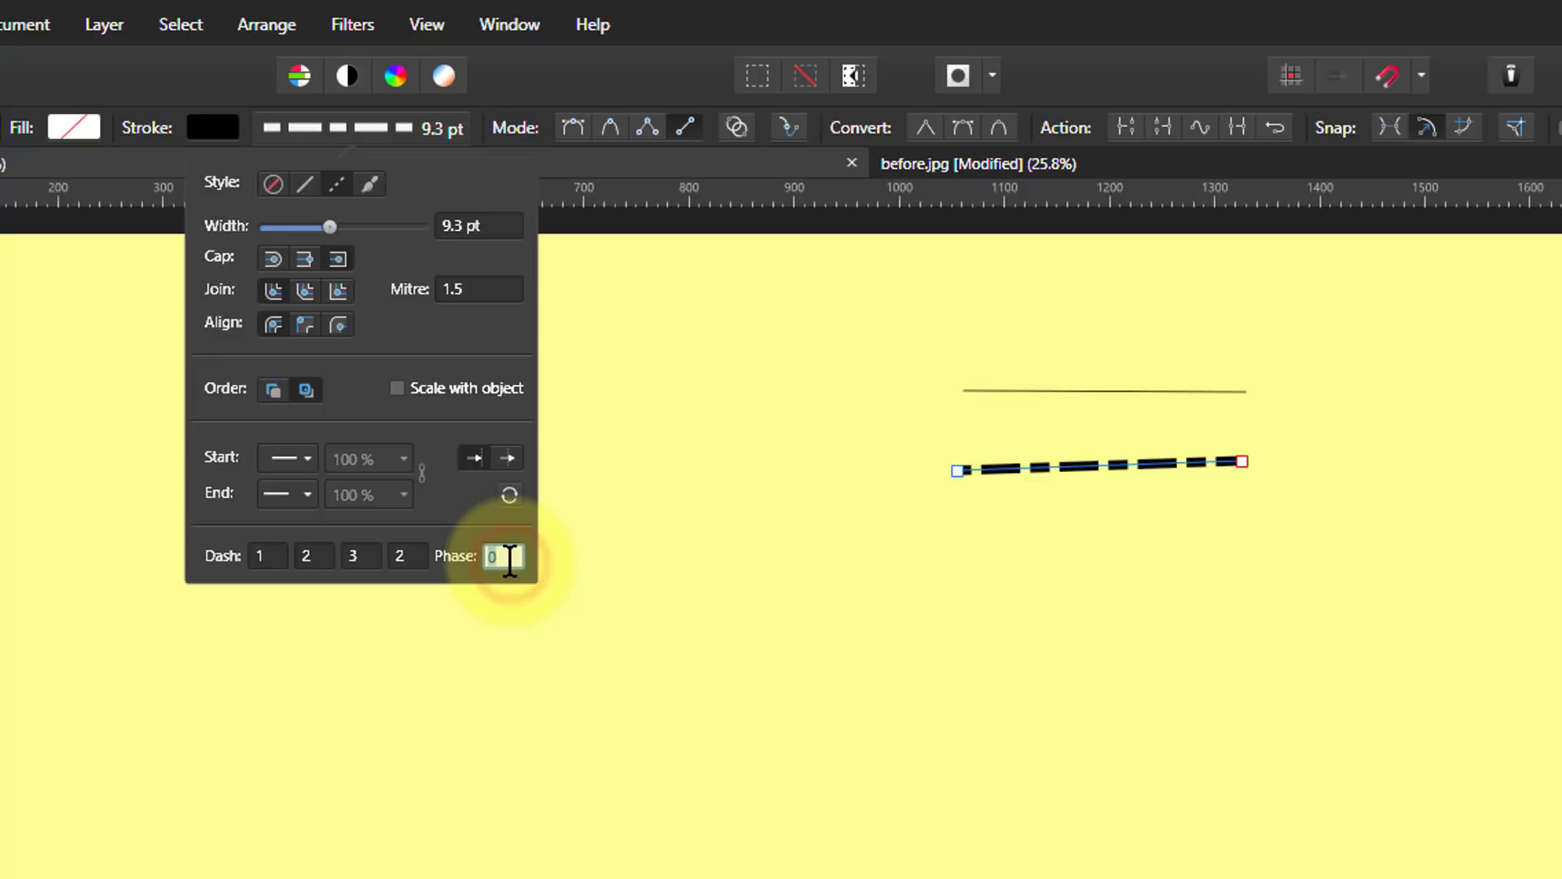
type("1")
key("Up")
key("Up")
key("Up")
key("Up")
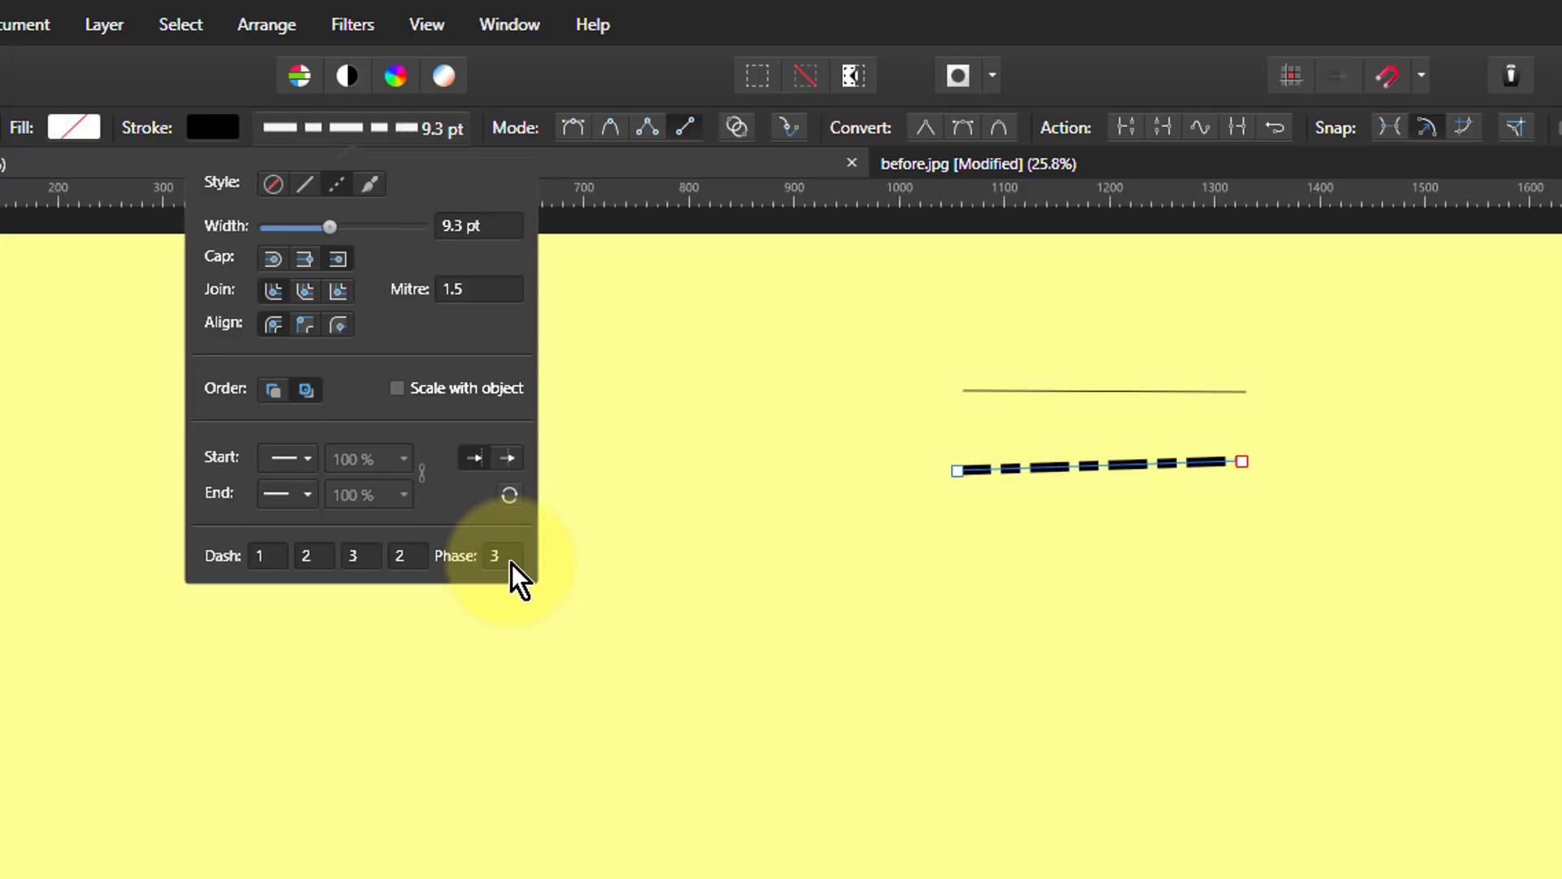
key("Down")
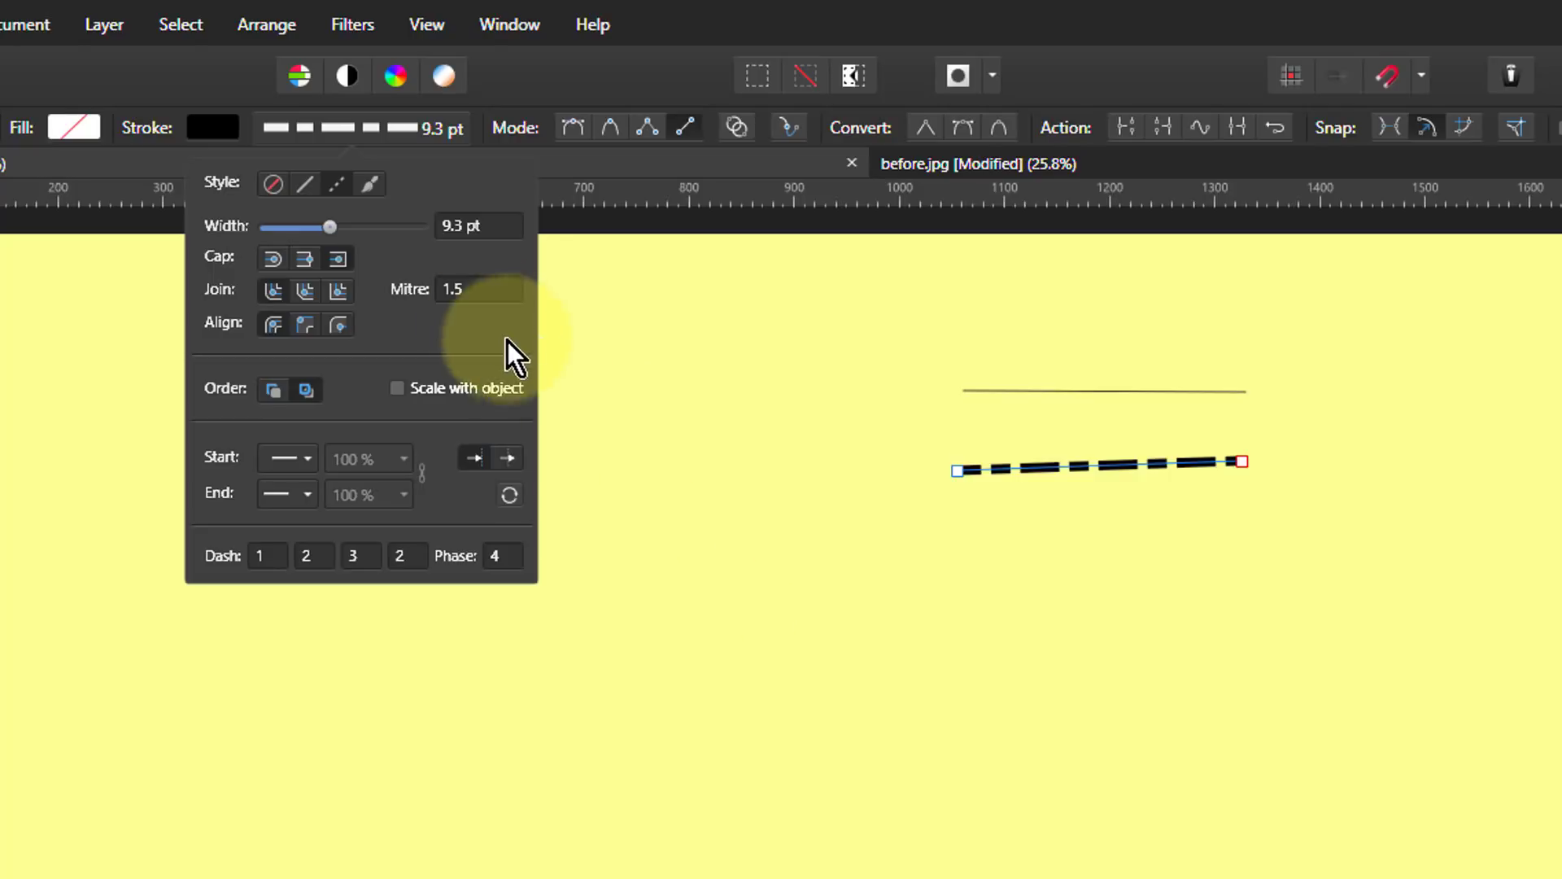
left_click(305, 184)
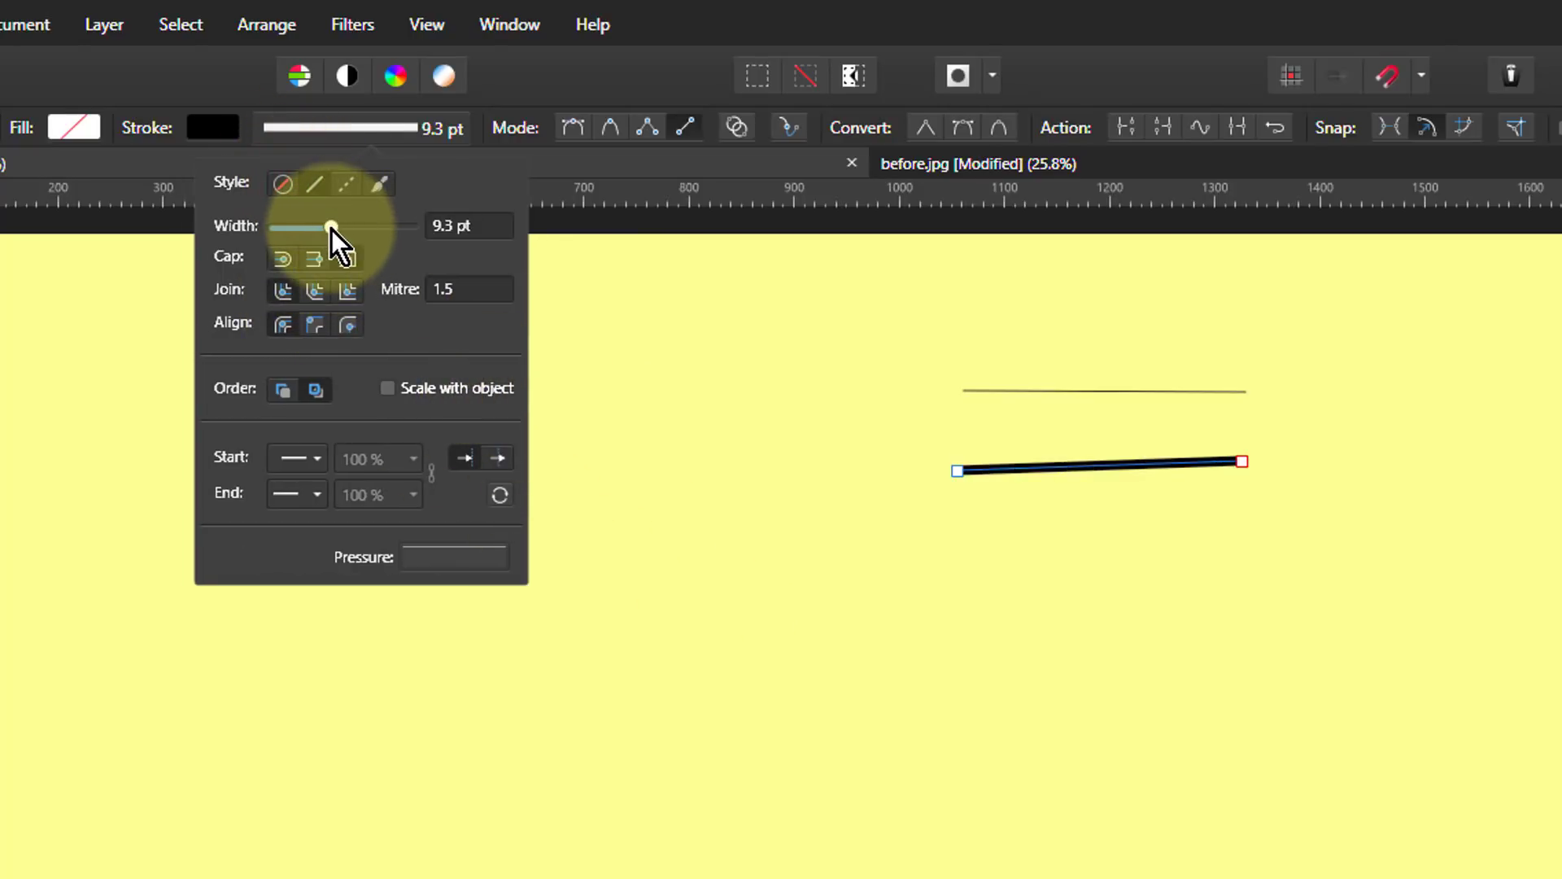
Step: Widen the stroke to 86.7 pt and try round and butt caps, ending on square caps
left_click_drag(330, 230, 410, 235)
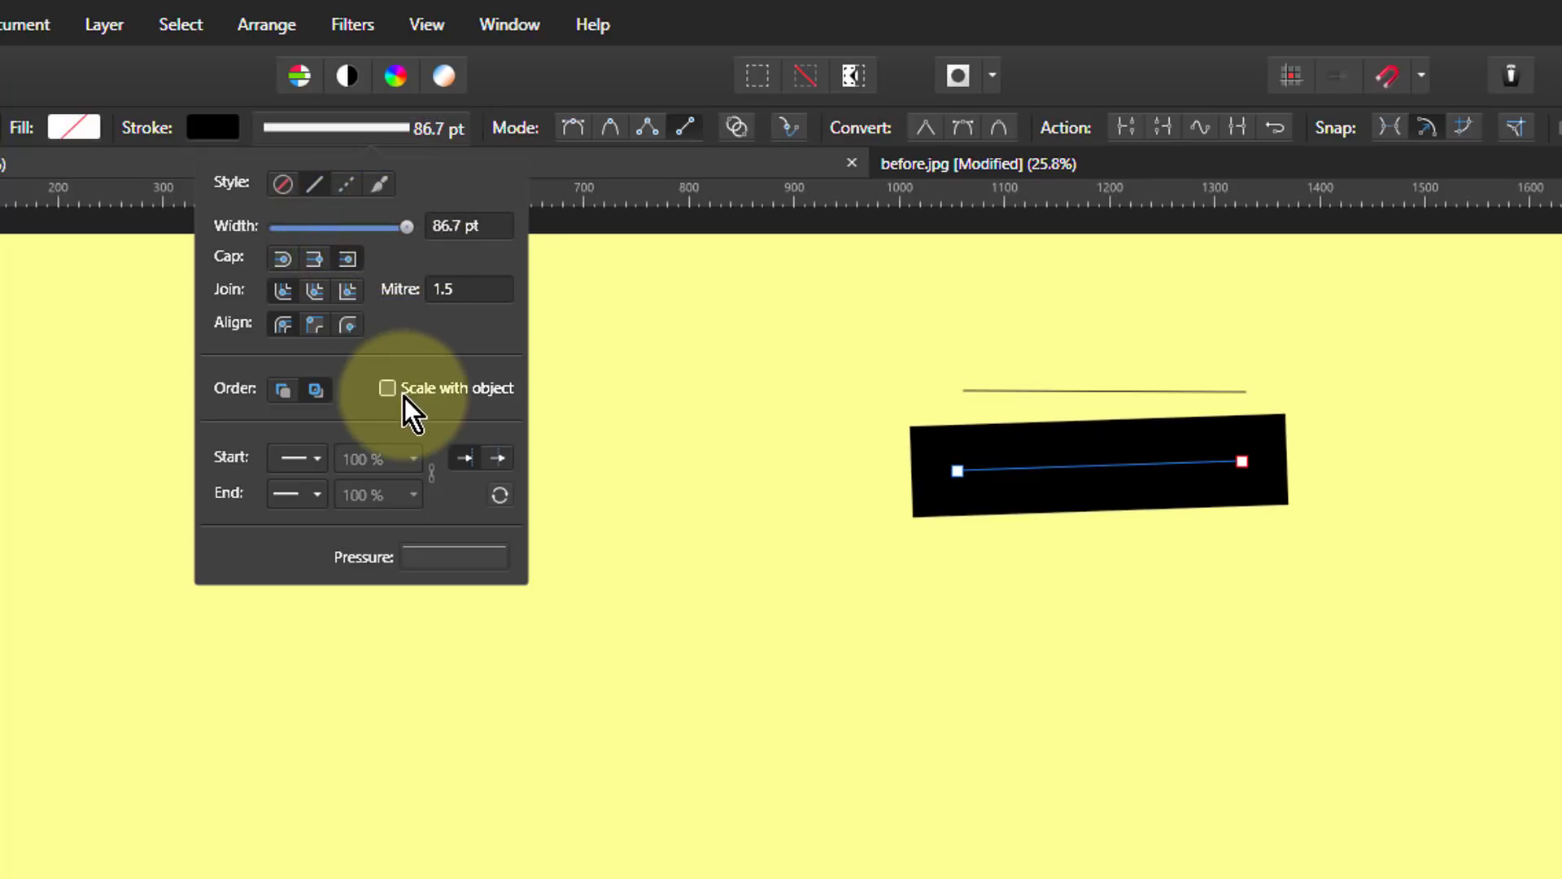
left_click(286, 261)
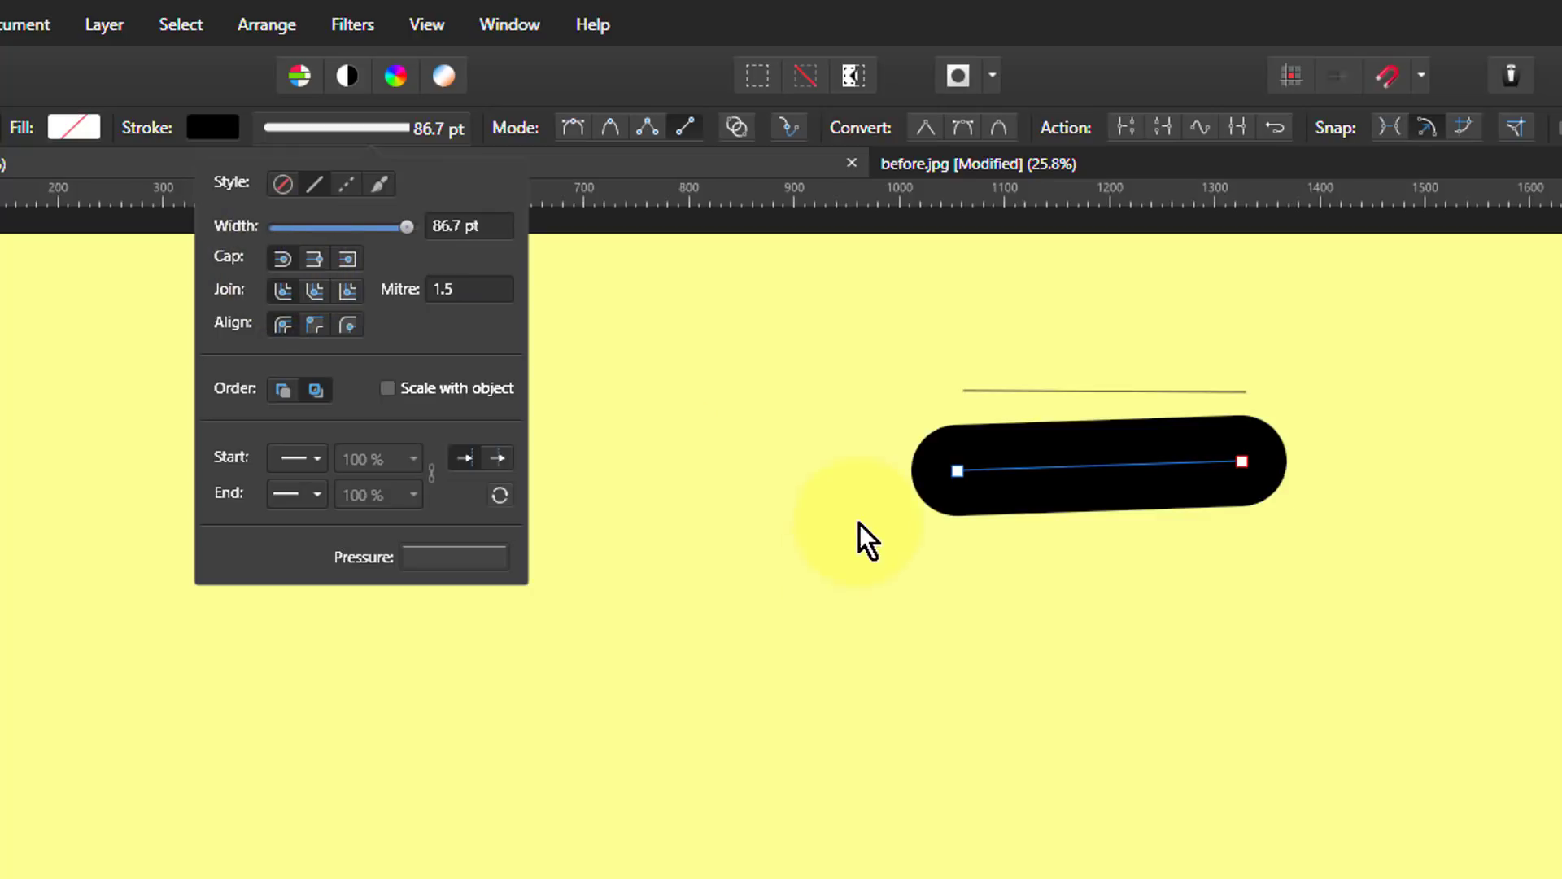
left_click(314, 259)
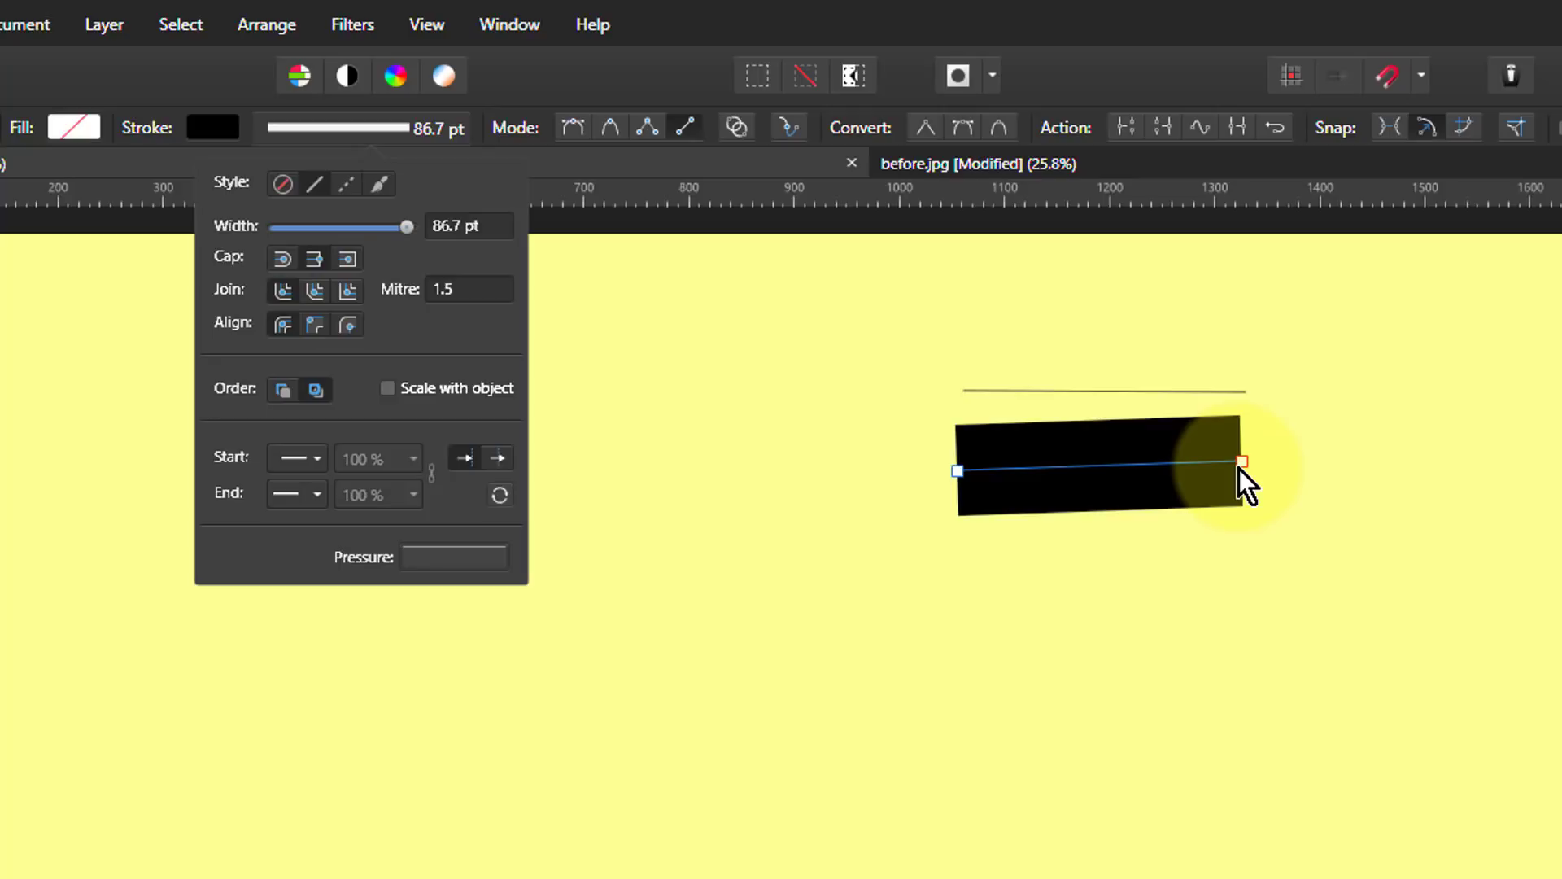
left_click(352, 265)
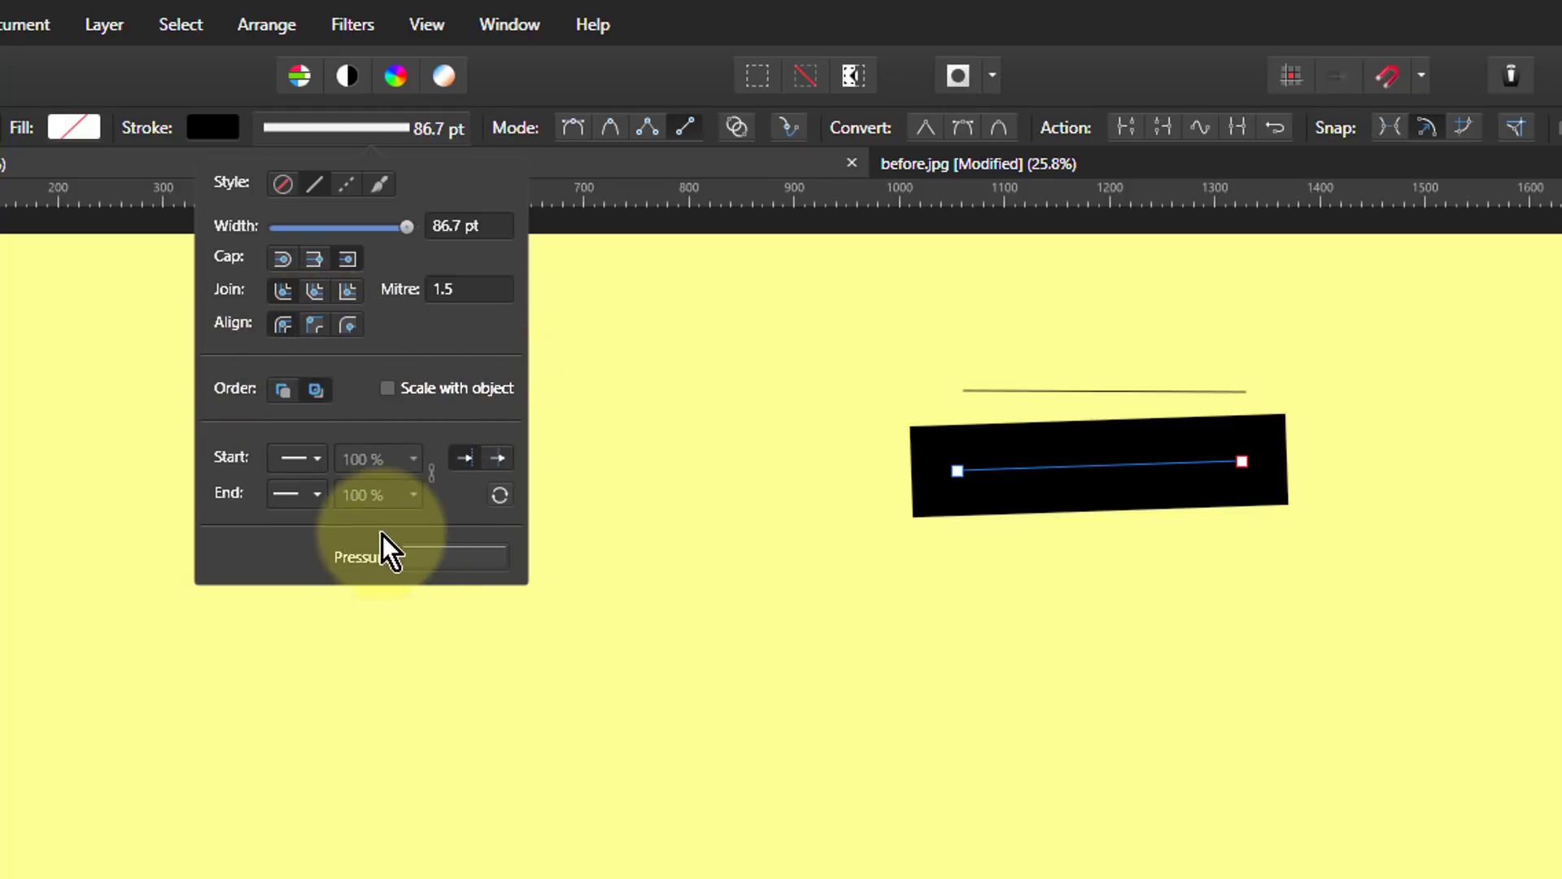
left_click(298, 459)
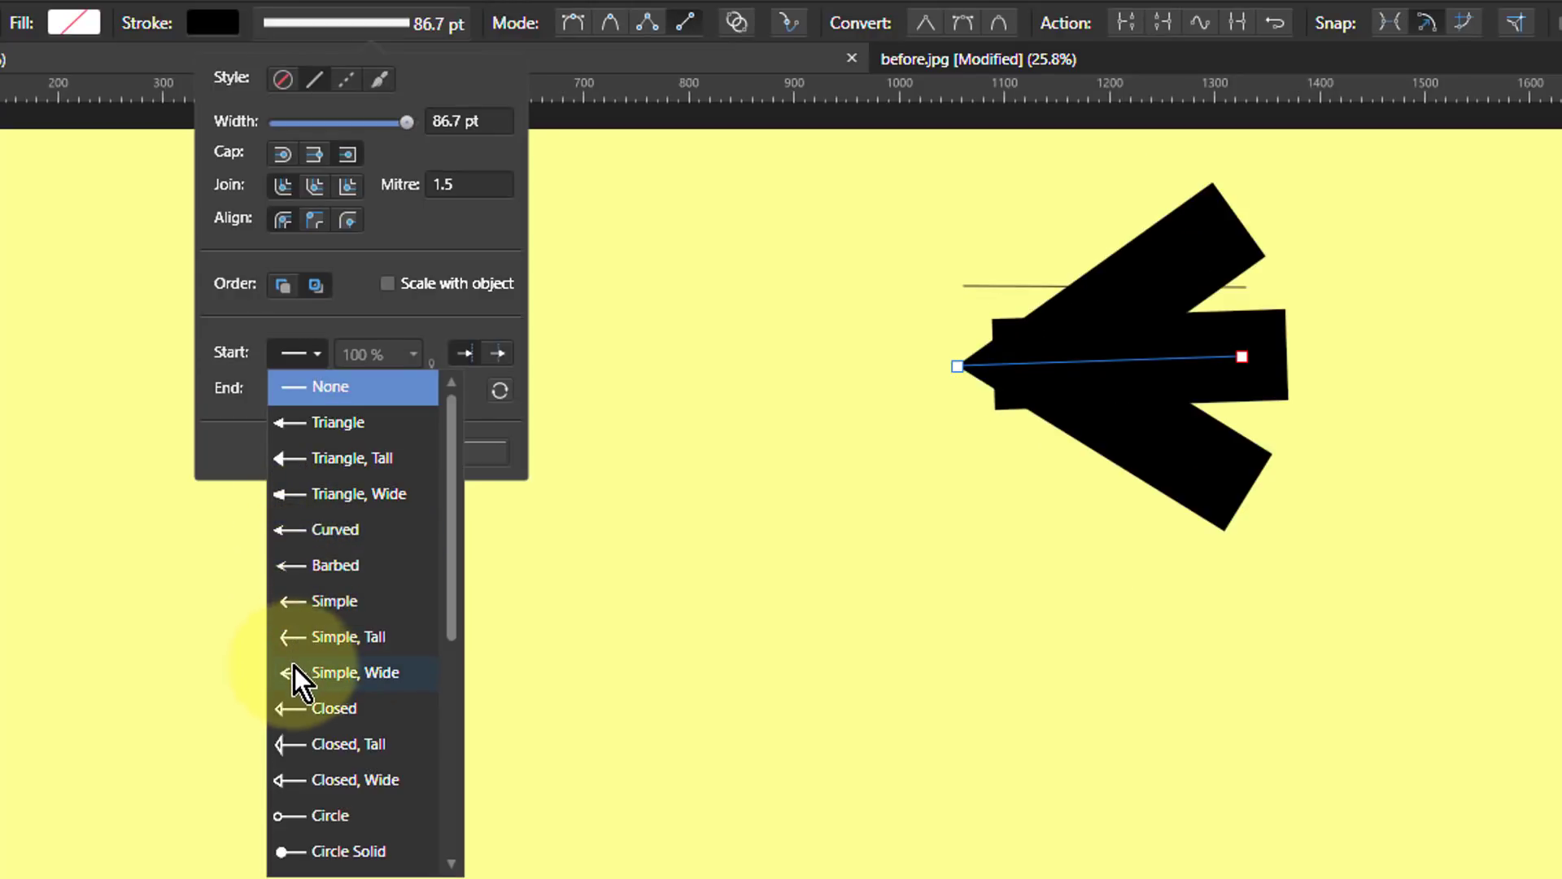
scroll(300, 729, "down", 4)
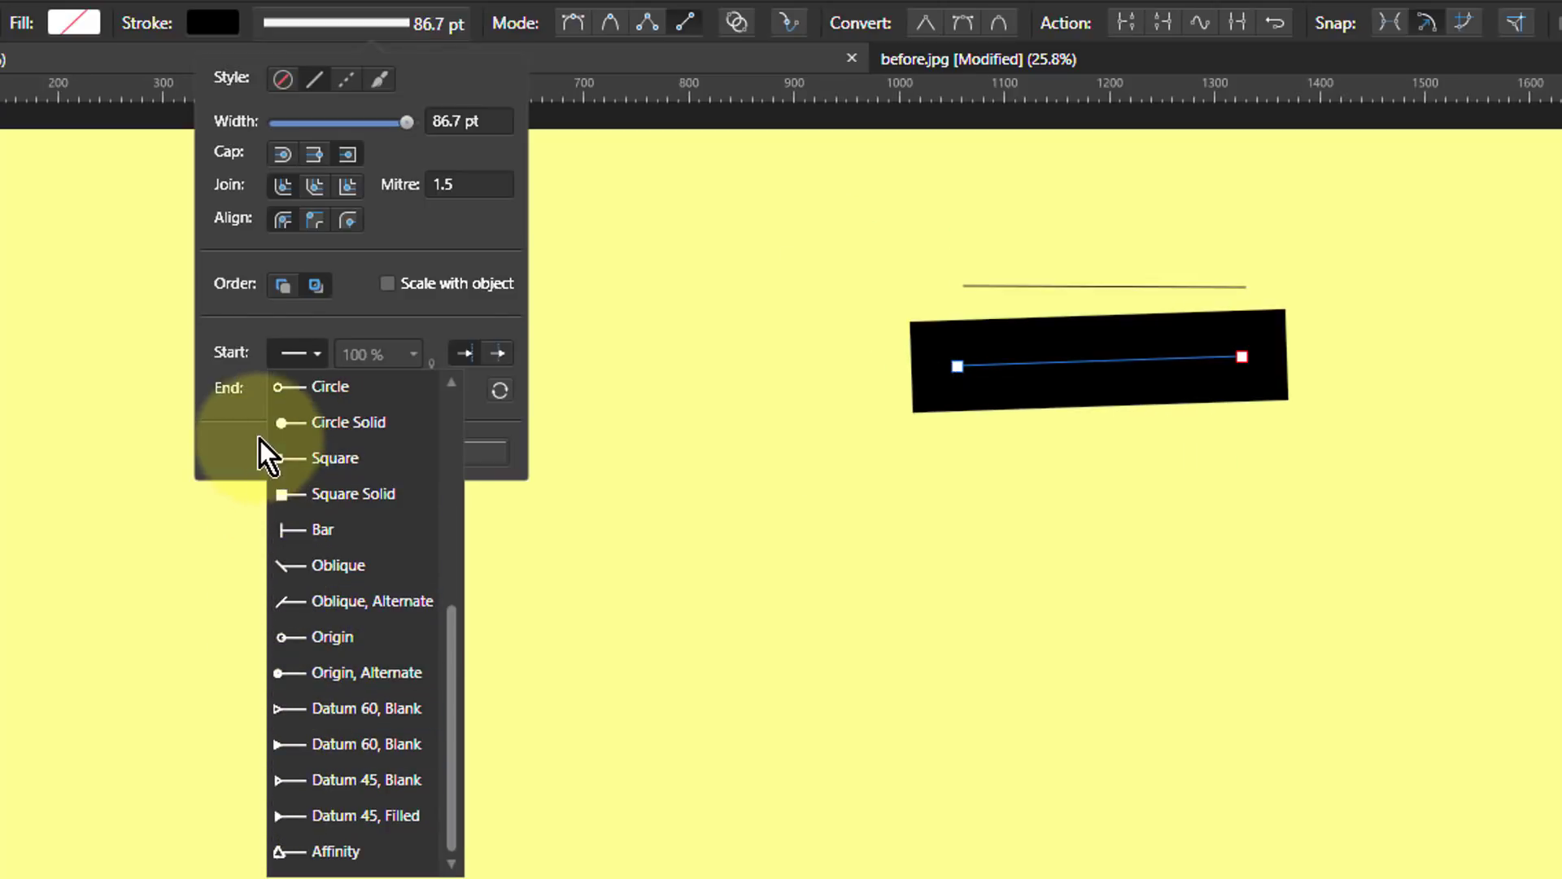
scroll(311, 422, "up", 4)
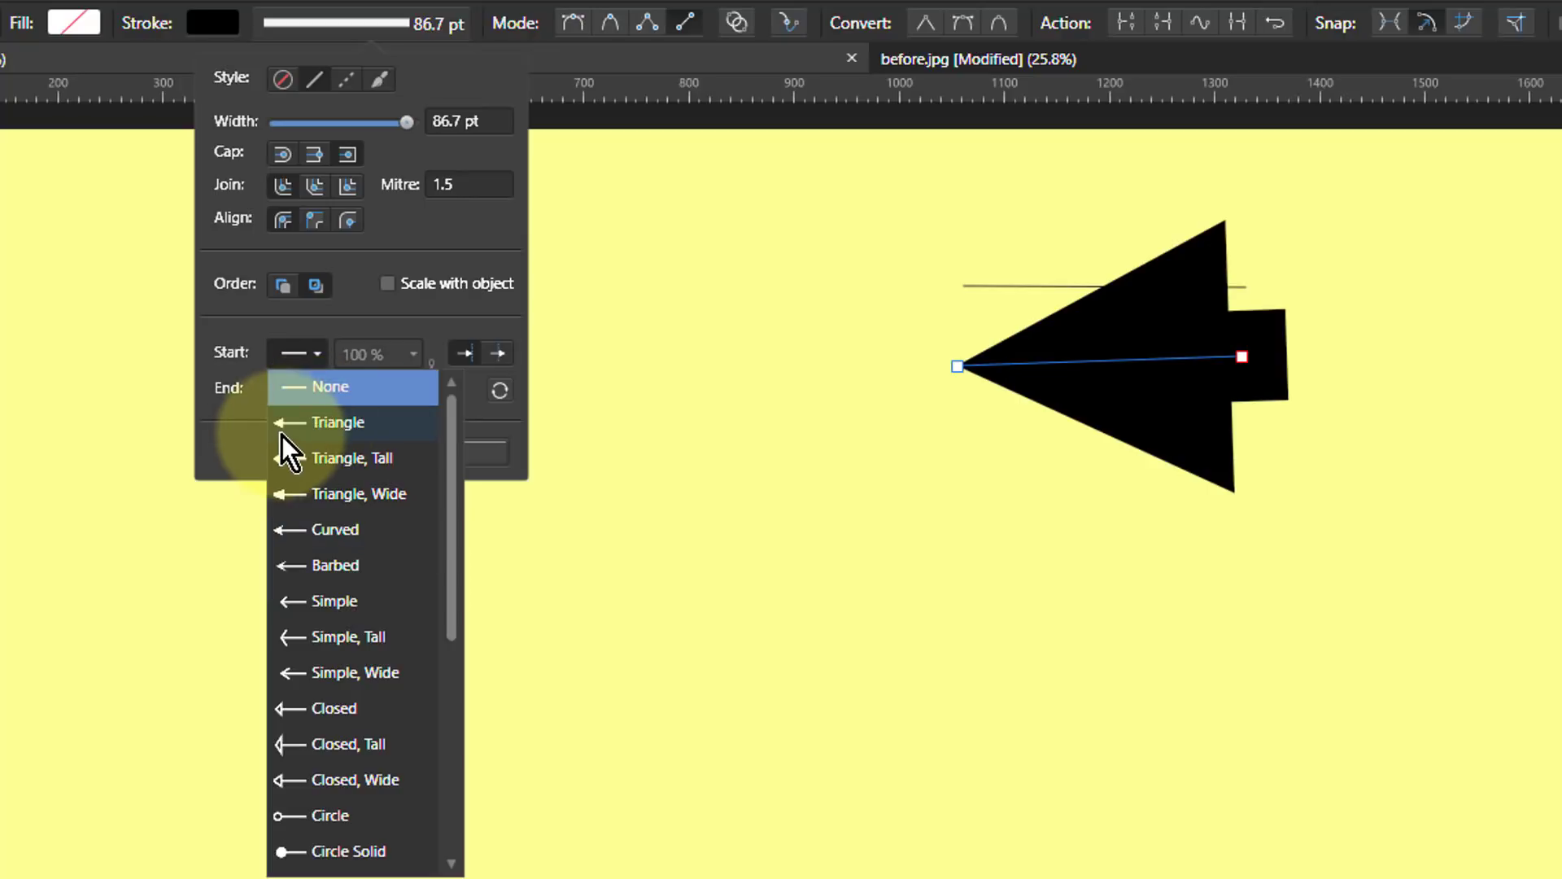
left_click(291, 422)
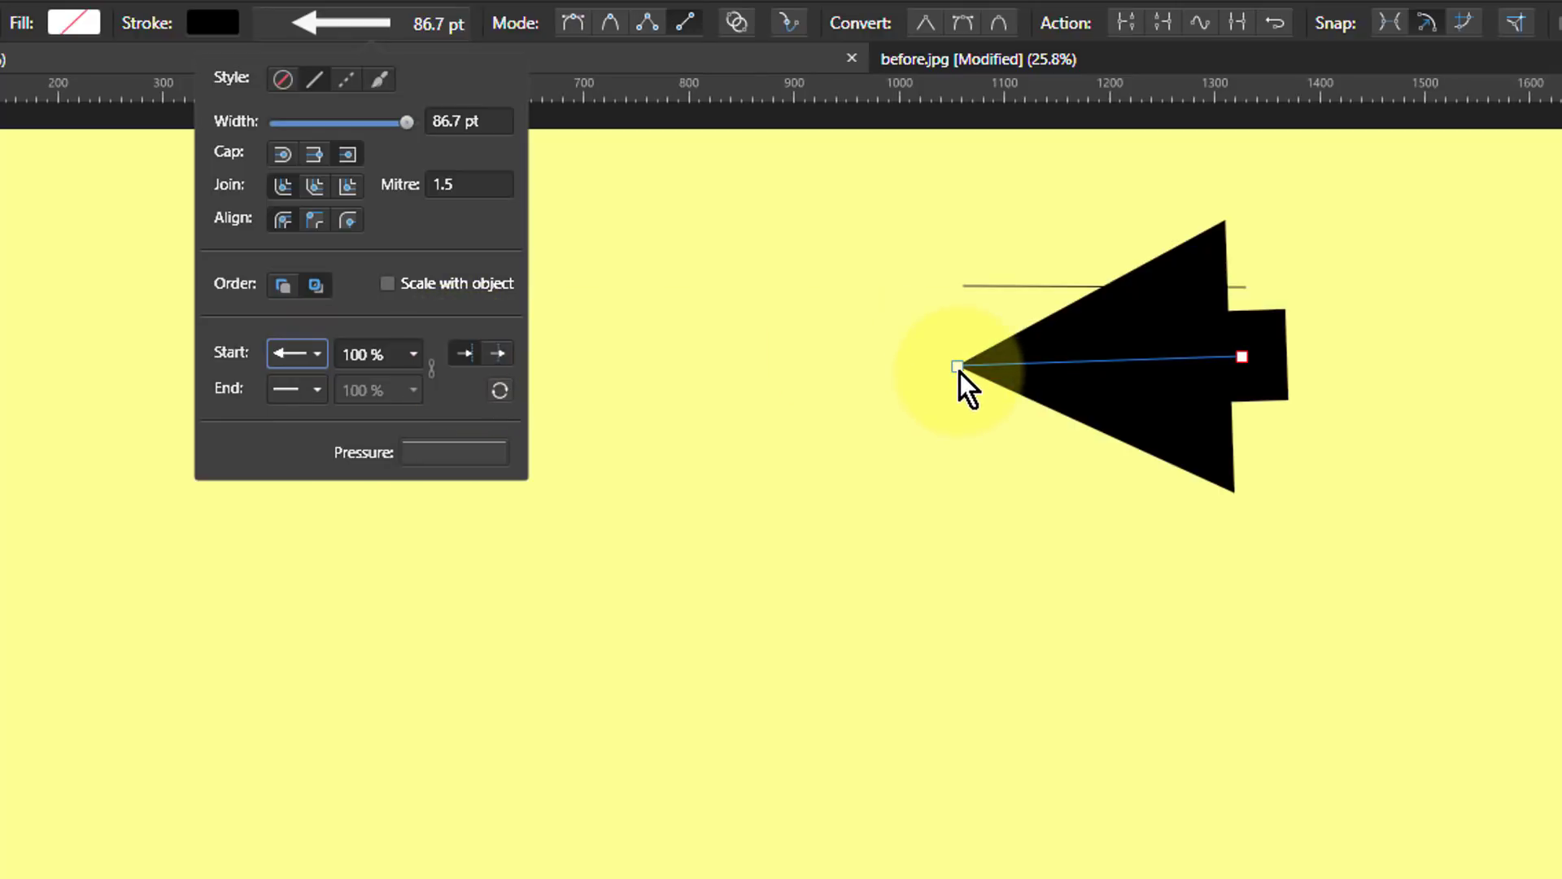
left_click(500, 354)
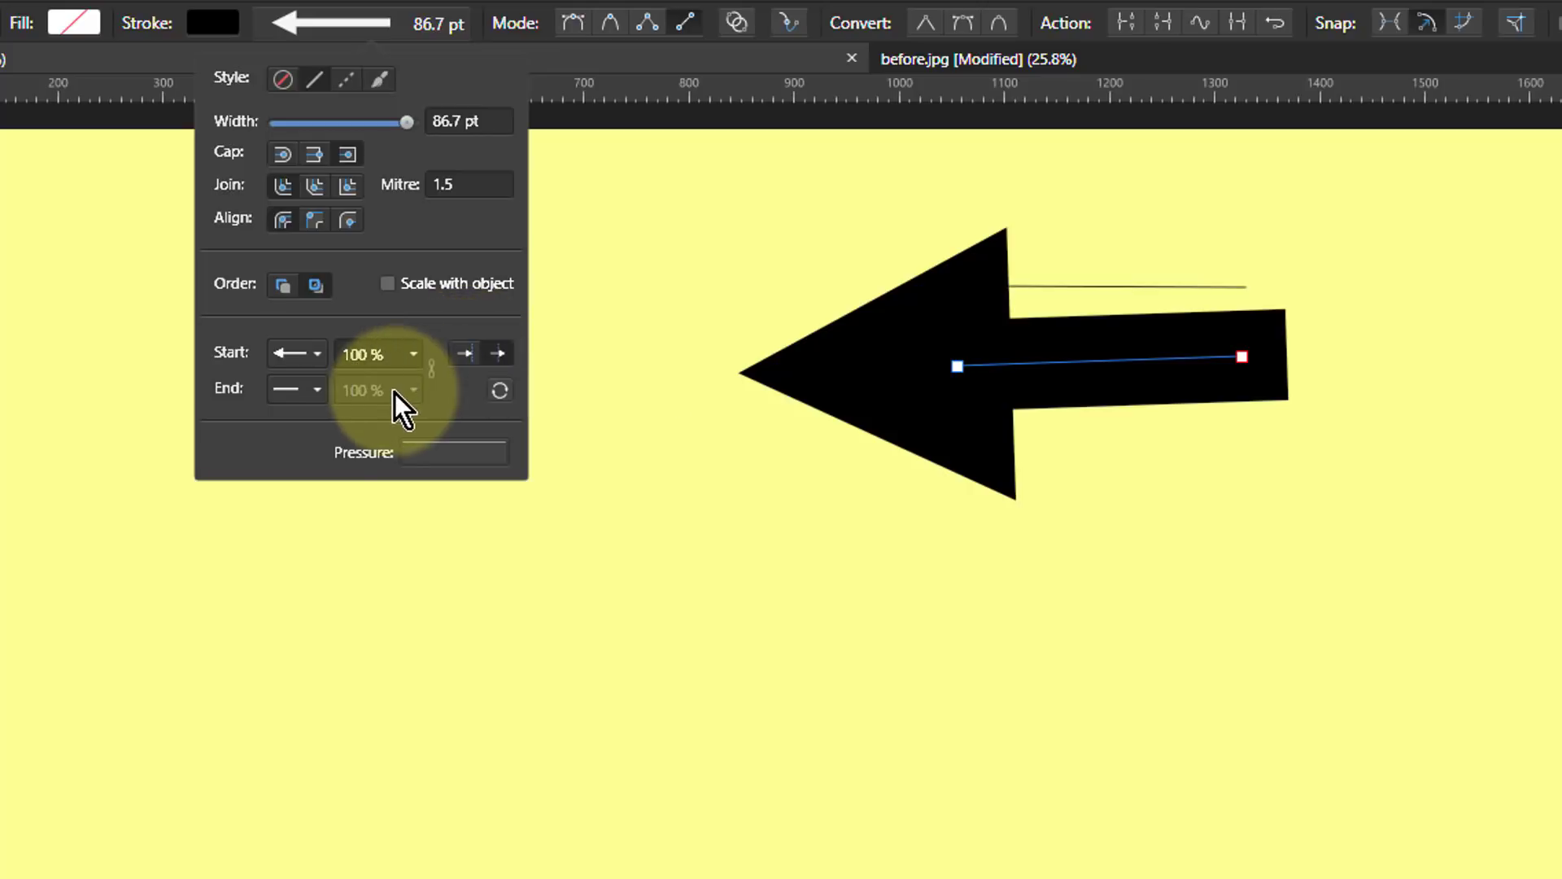
left_click(291, 356)
Step: Remove the start arrowhead, try a pressure taper, then close the stroke popups
left_click(300, 390)
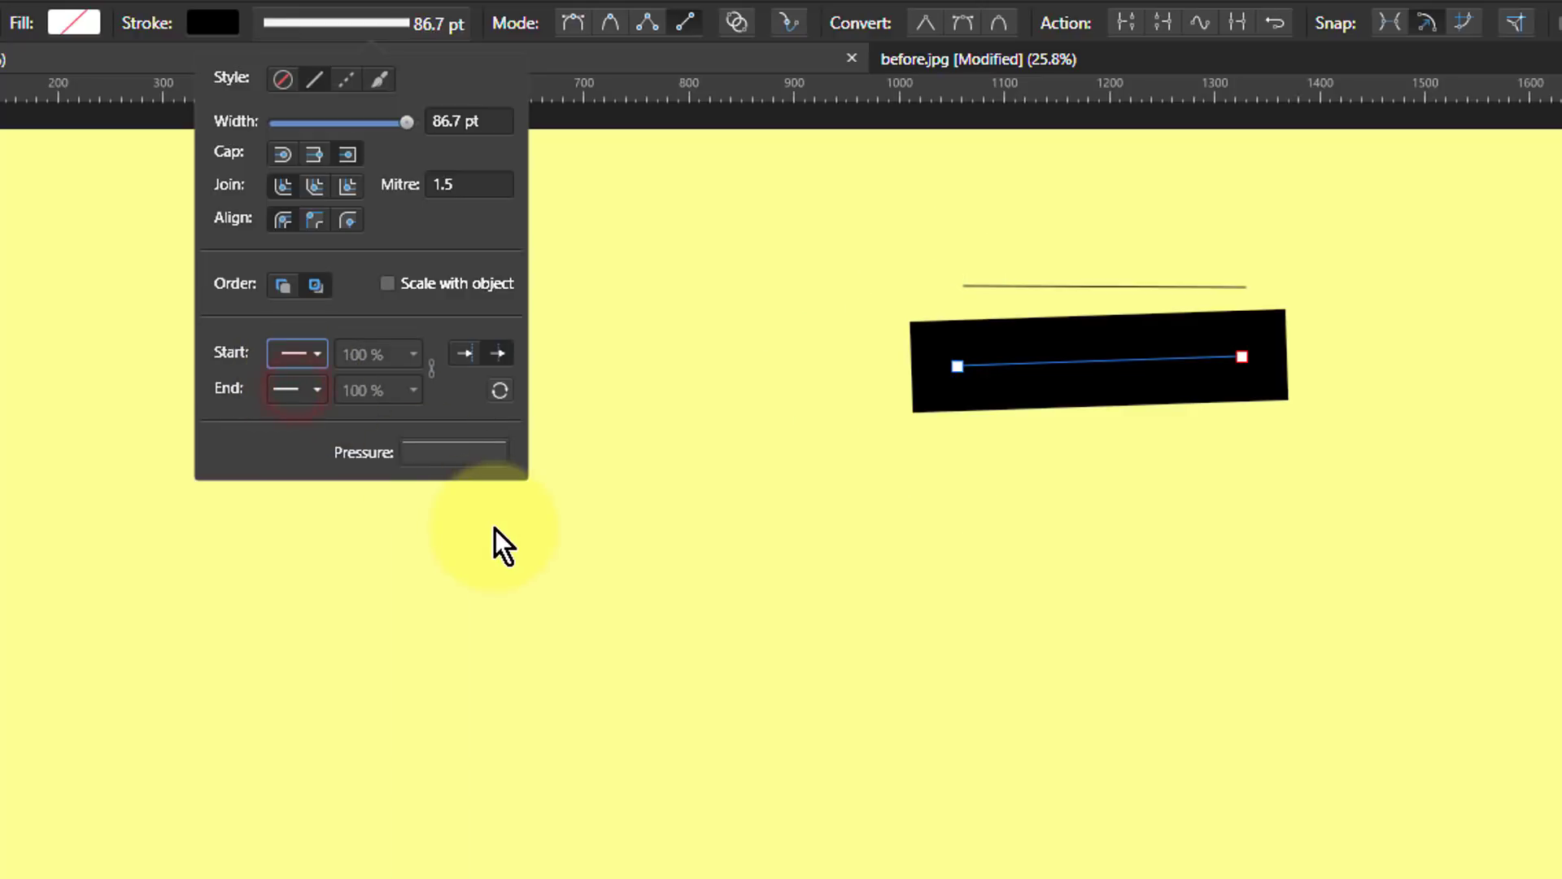
left_click(442, 449)
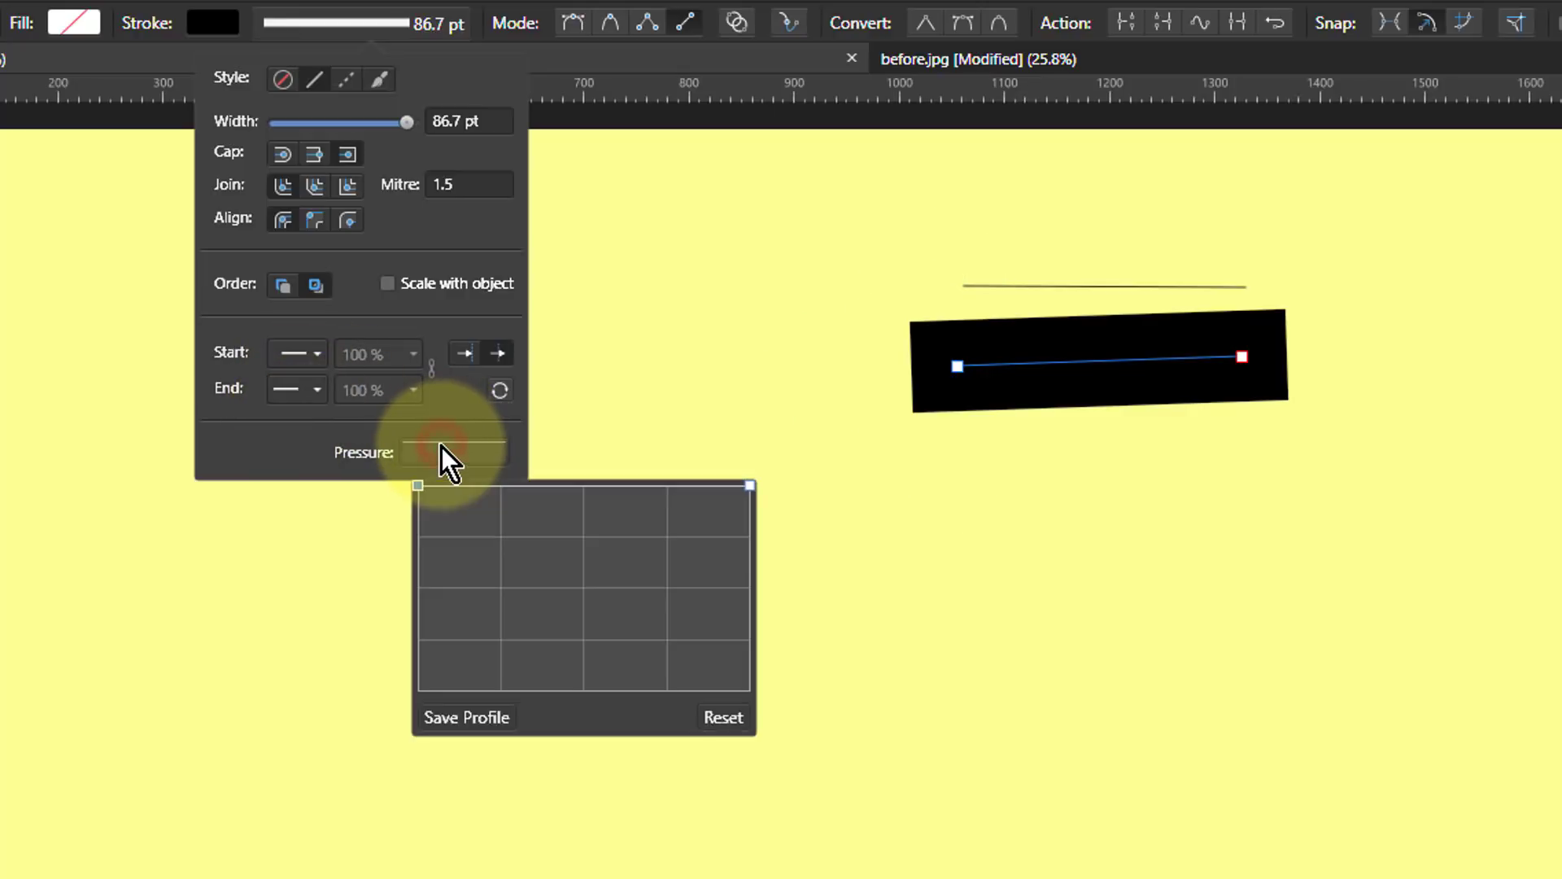
left_click(418, 493)
mouse_move(418, 498)
left_mouse_down()
mouse_move(417, 708)
mouse_move(412, 508)
mouse_move(643, 474)
mouse_move(739, 486)
left_mouse_up()
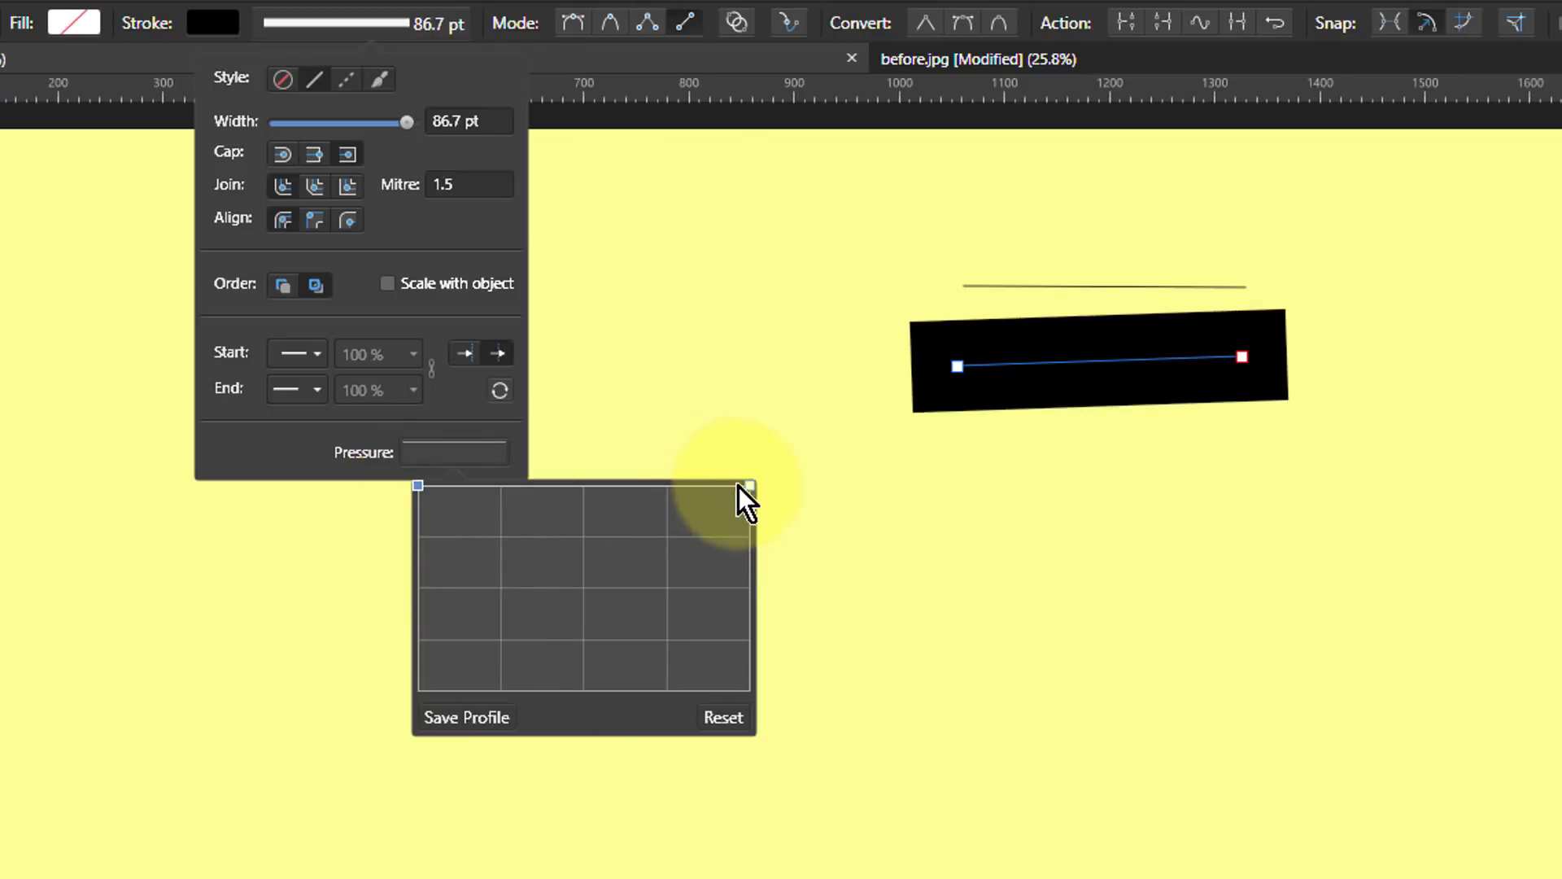
left_click(361, 285)
left_click(571, 68)
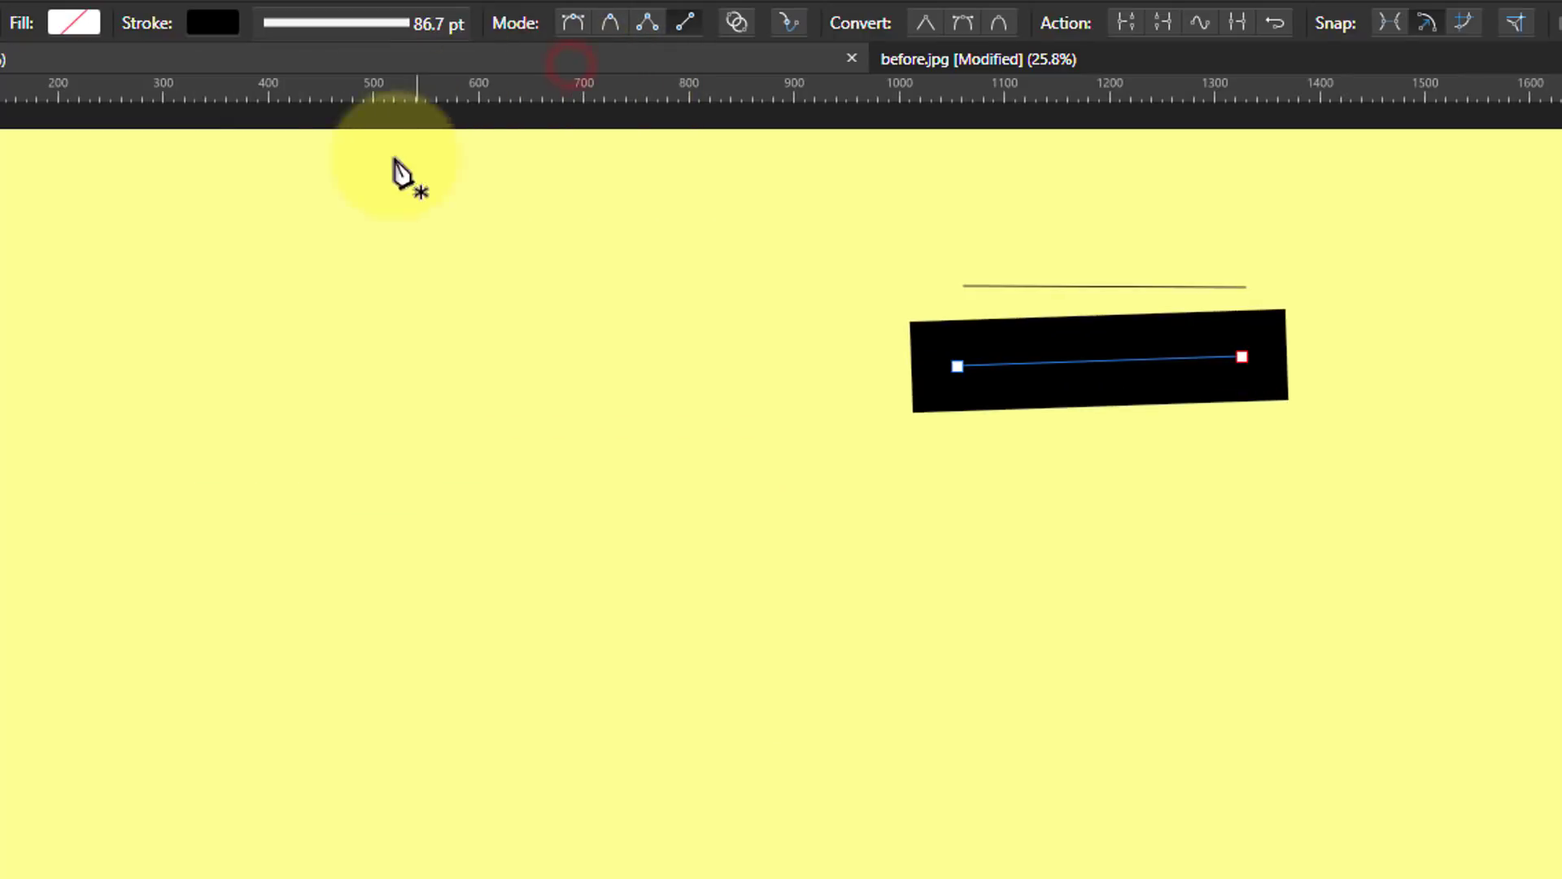
Step: In Polygon mode, draw a four-point zigzag below the black bar
left_click(648, 24)
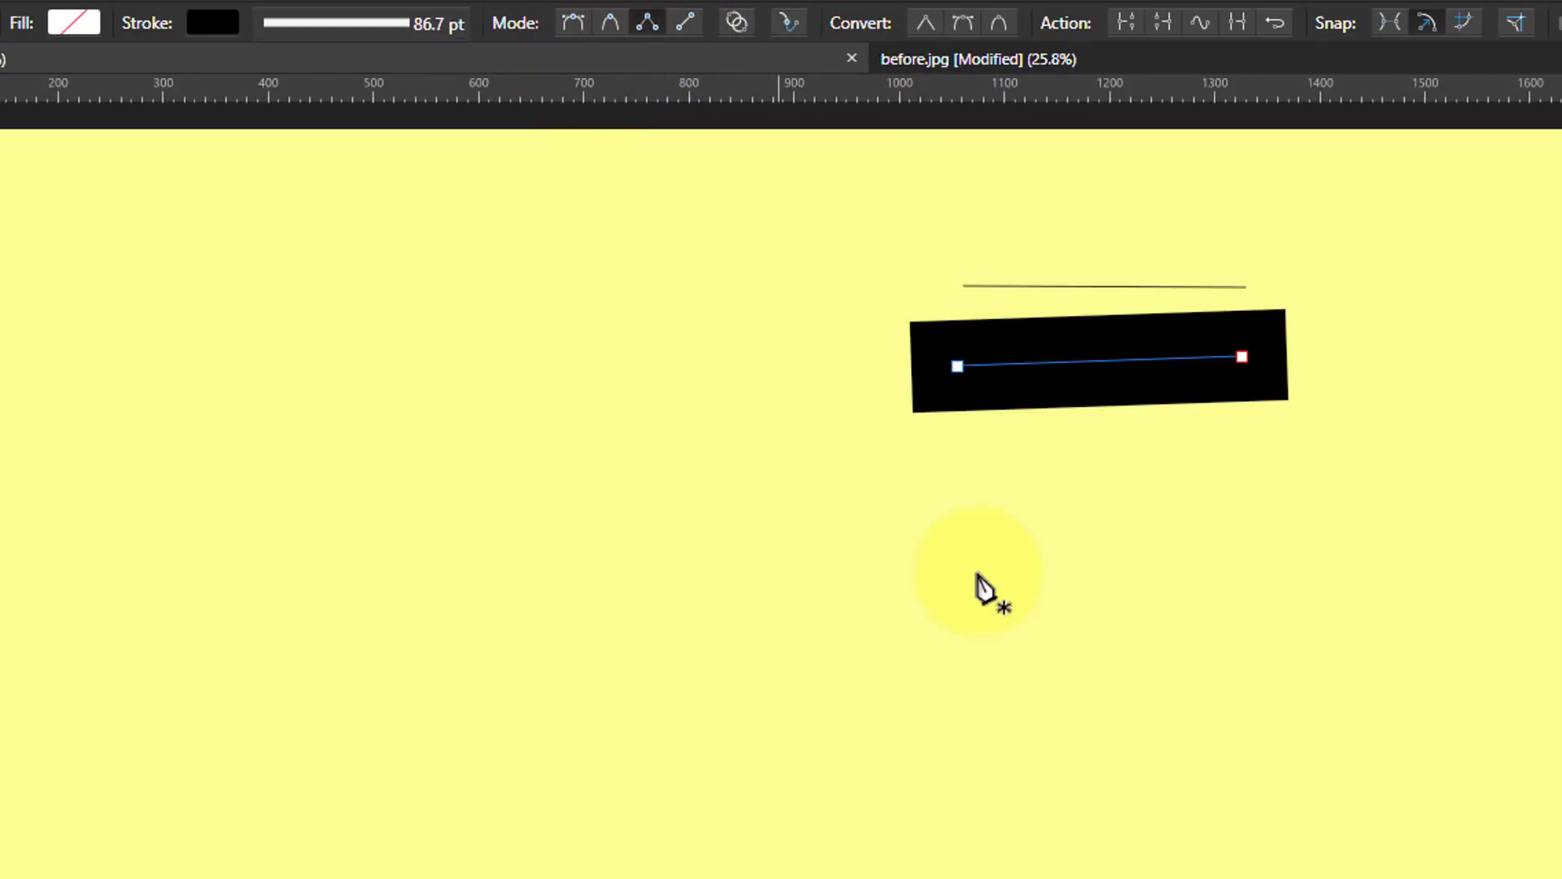
left_click(892, 661)
left_click(991, 501)
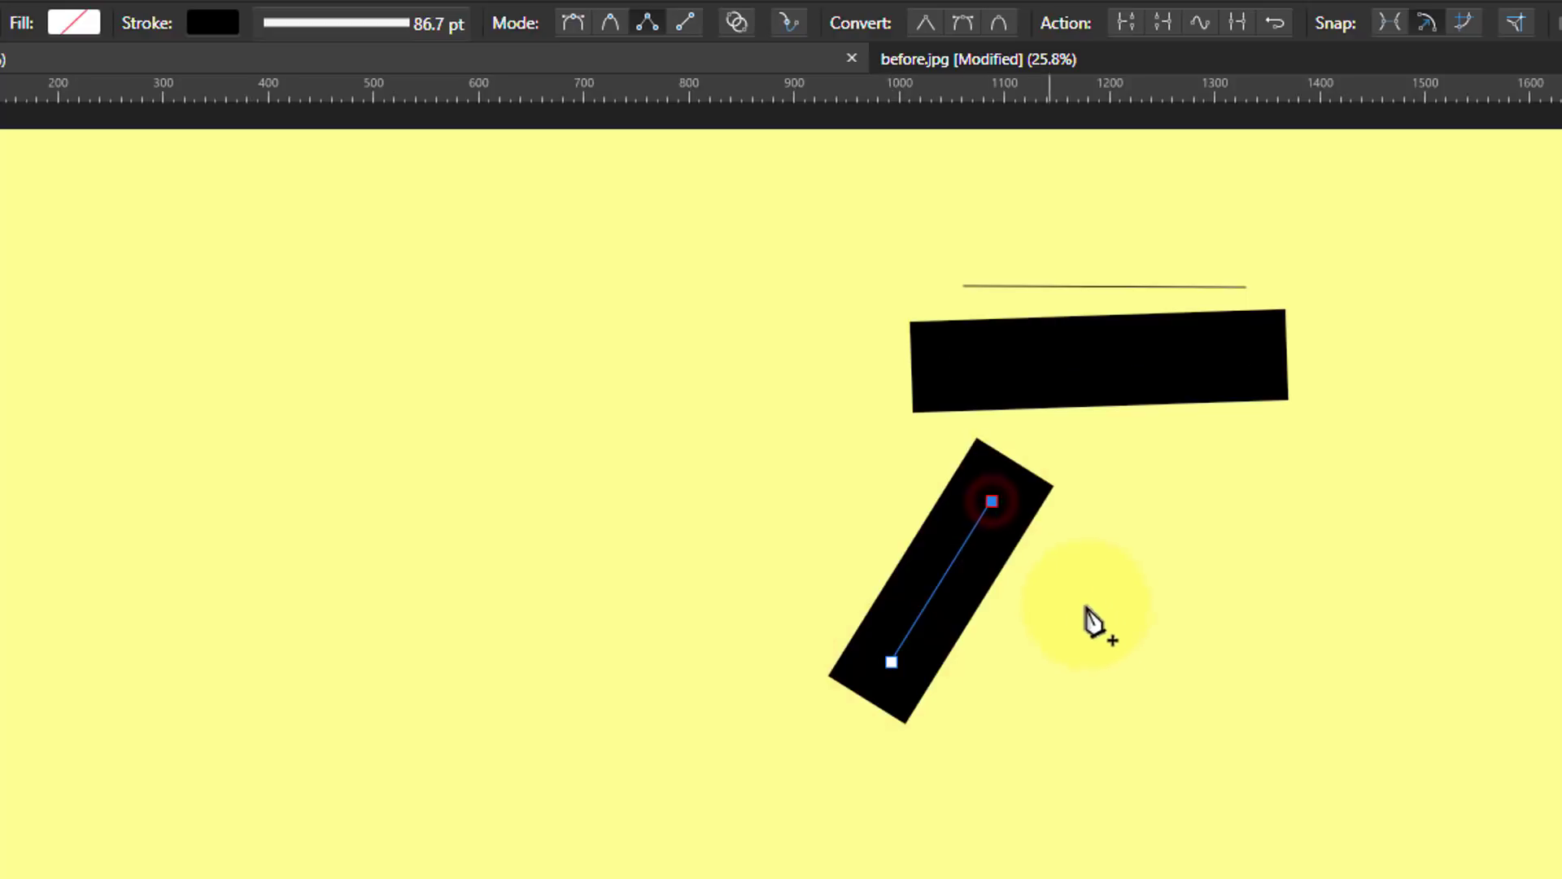
left_click(1145, 692)
left_click(1263, 509)
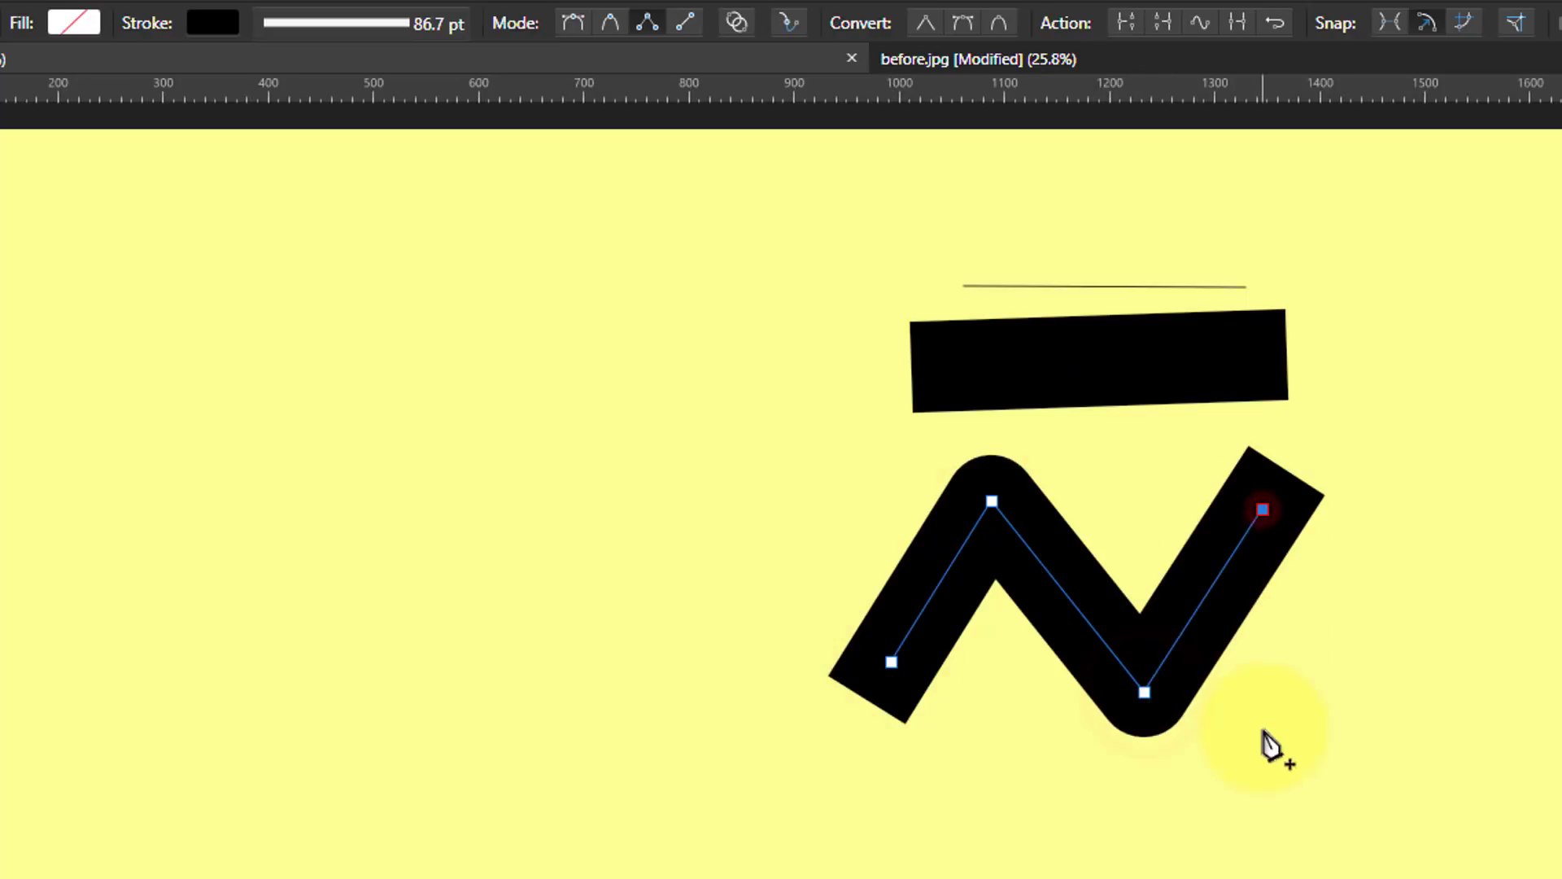
Step: Thin the zigzag's stroke from 86.7 pt to 7.4 pt
left_click(400, 24)
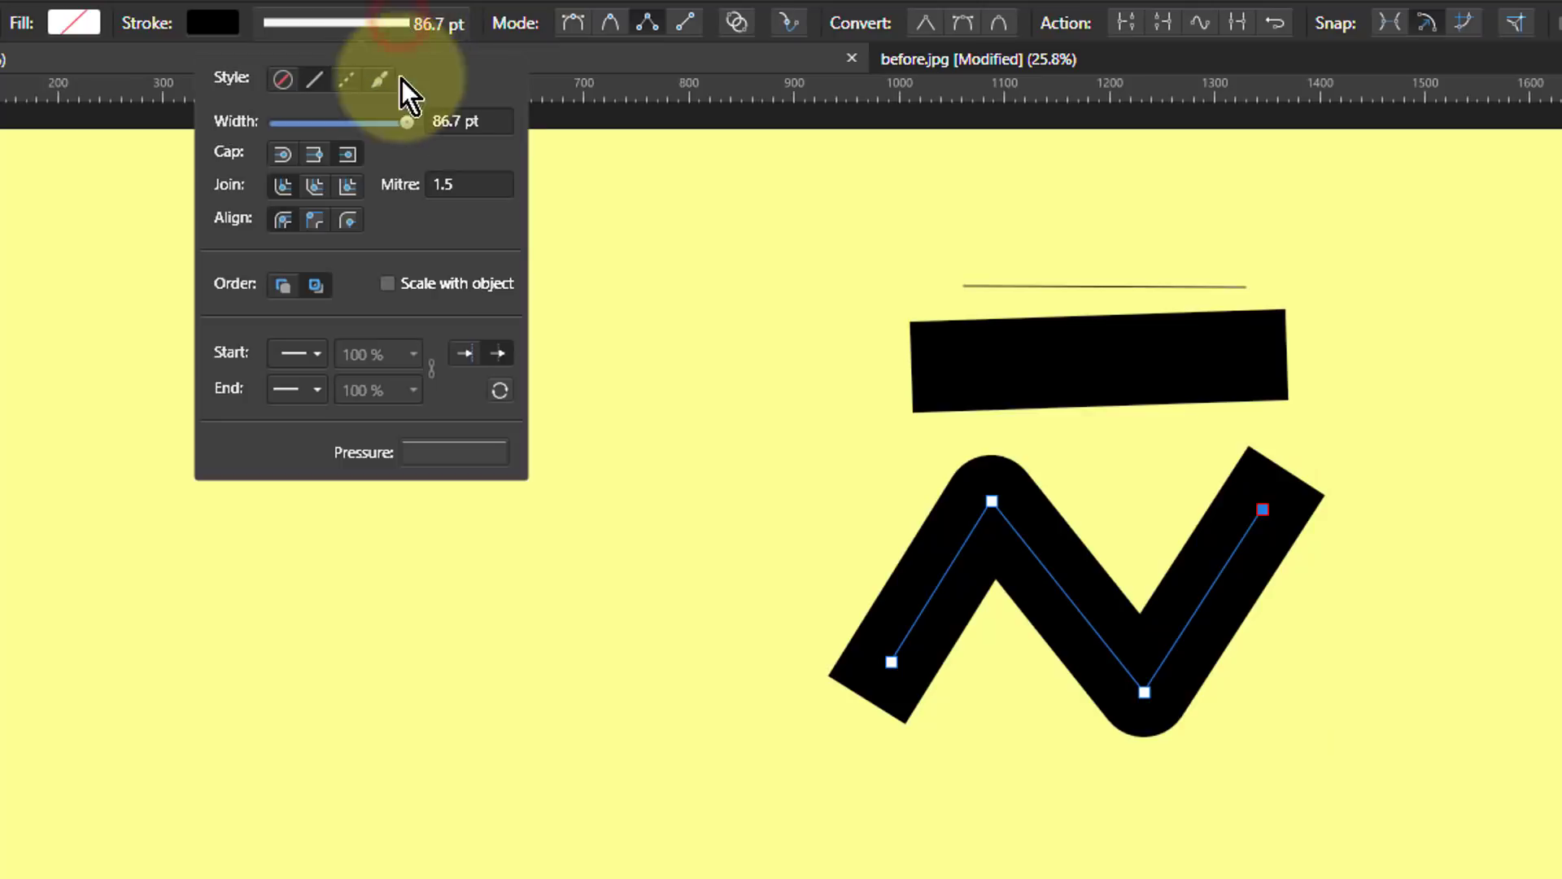
left_click_drag(412, 132, 365, 132)
left_click_drag(320, 130, 326, 131)
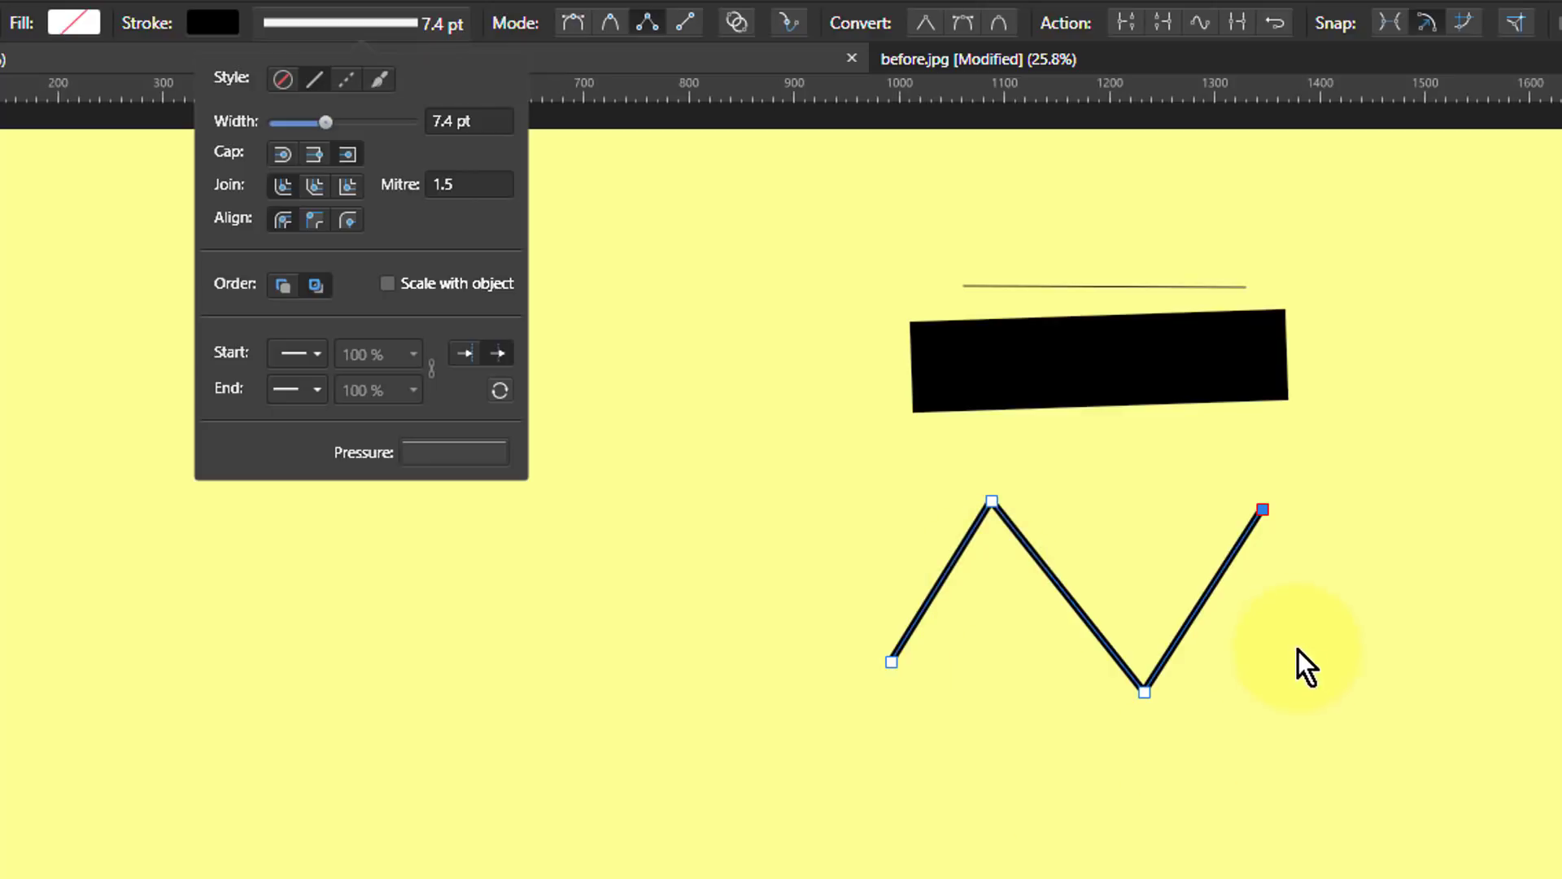
Step: Extend the zigzag with five more corners, making it nine points long
left_click(1315, 621)
left_click(1414, 608)
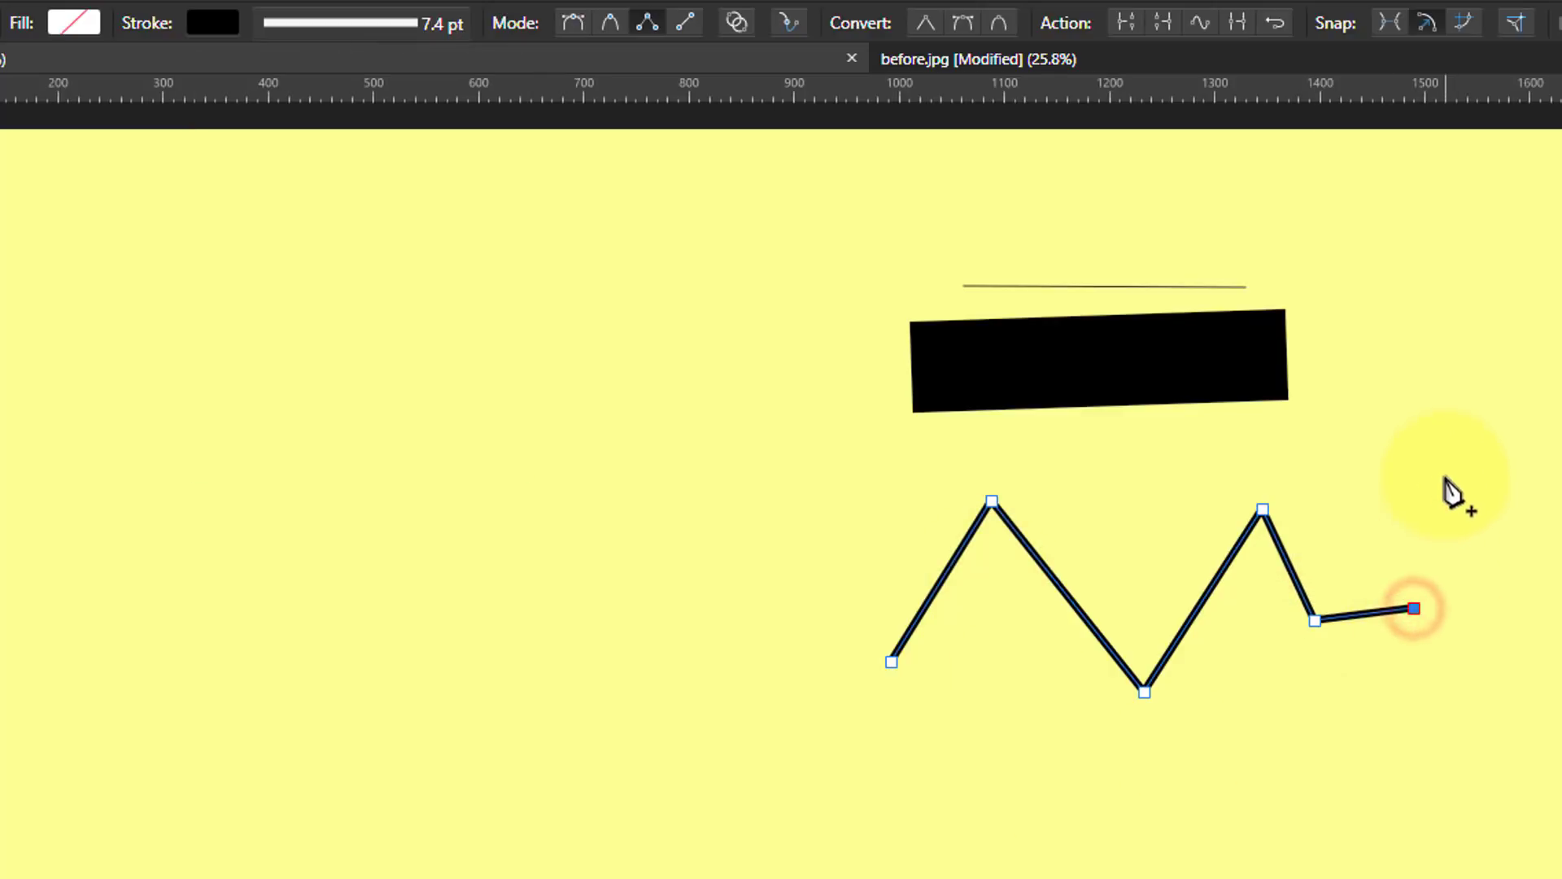
left_click(1446, 470)
left_click(1537, 606)
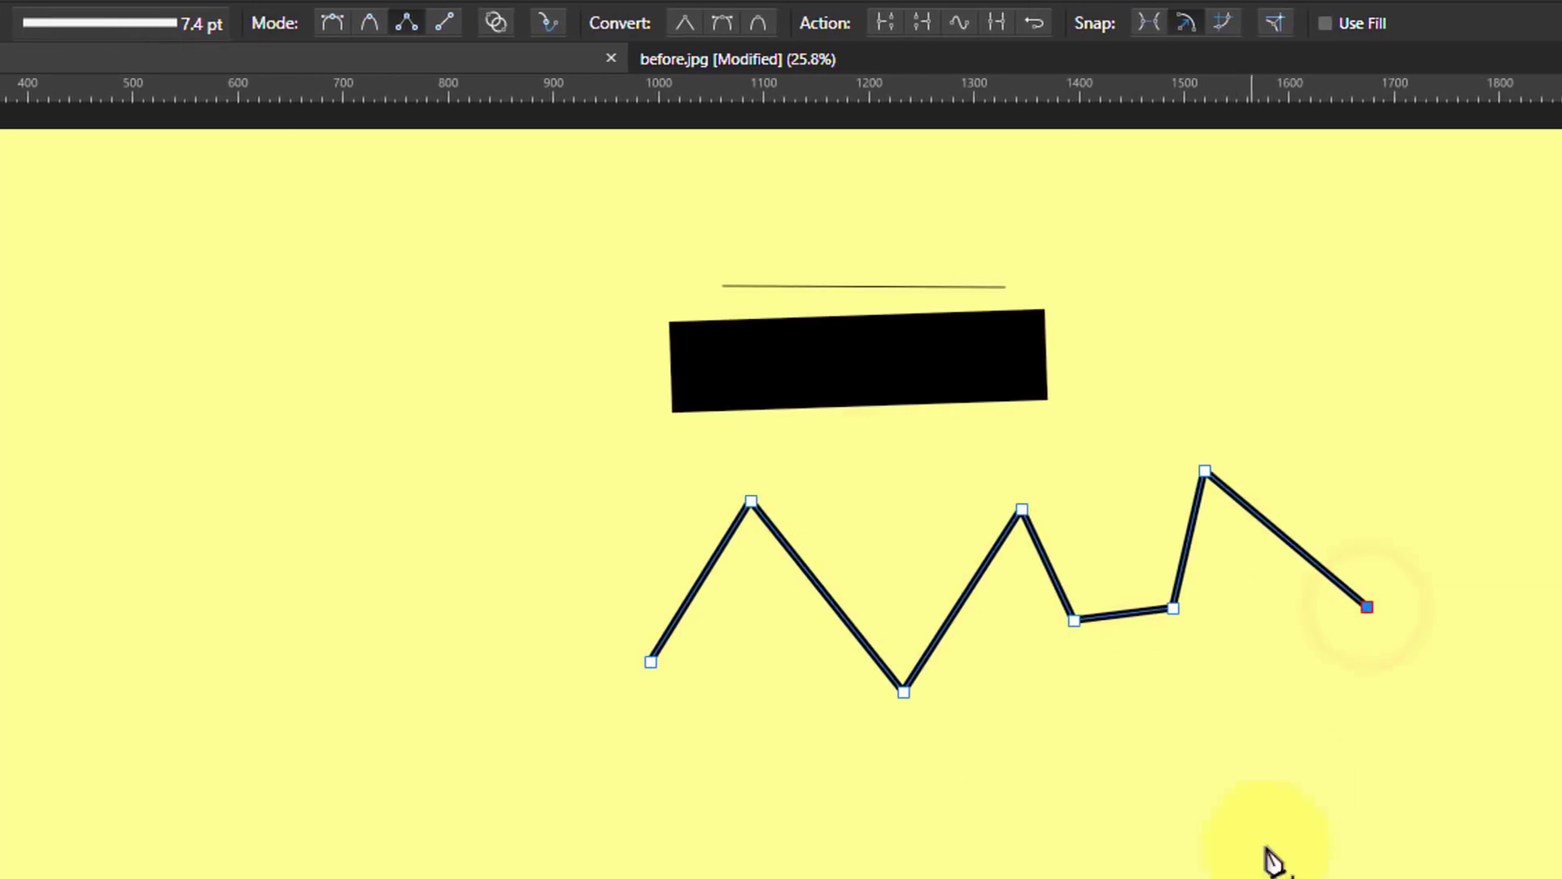
left_click(1262, 693)
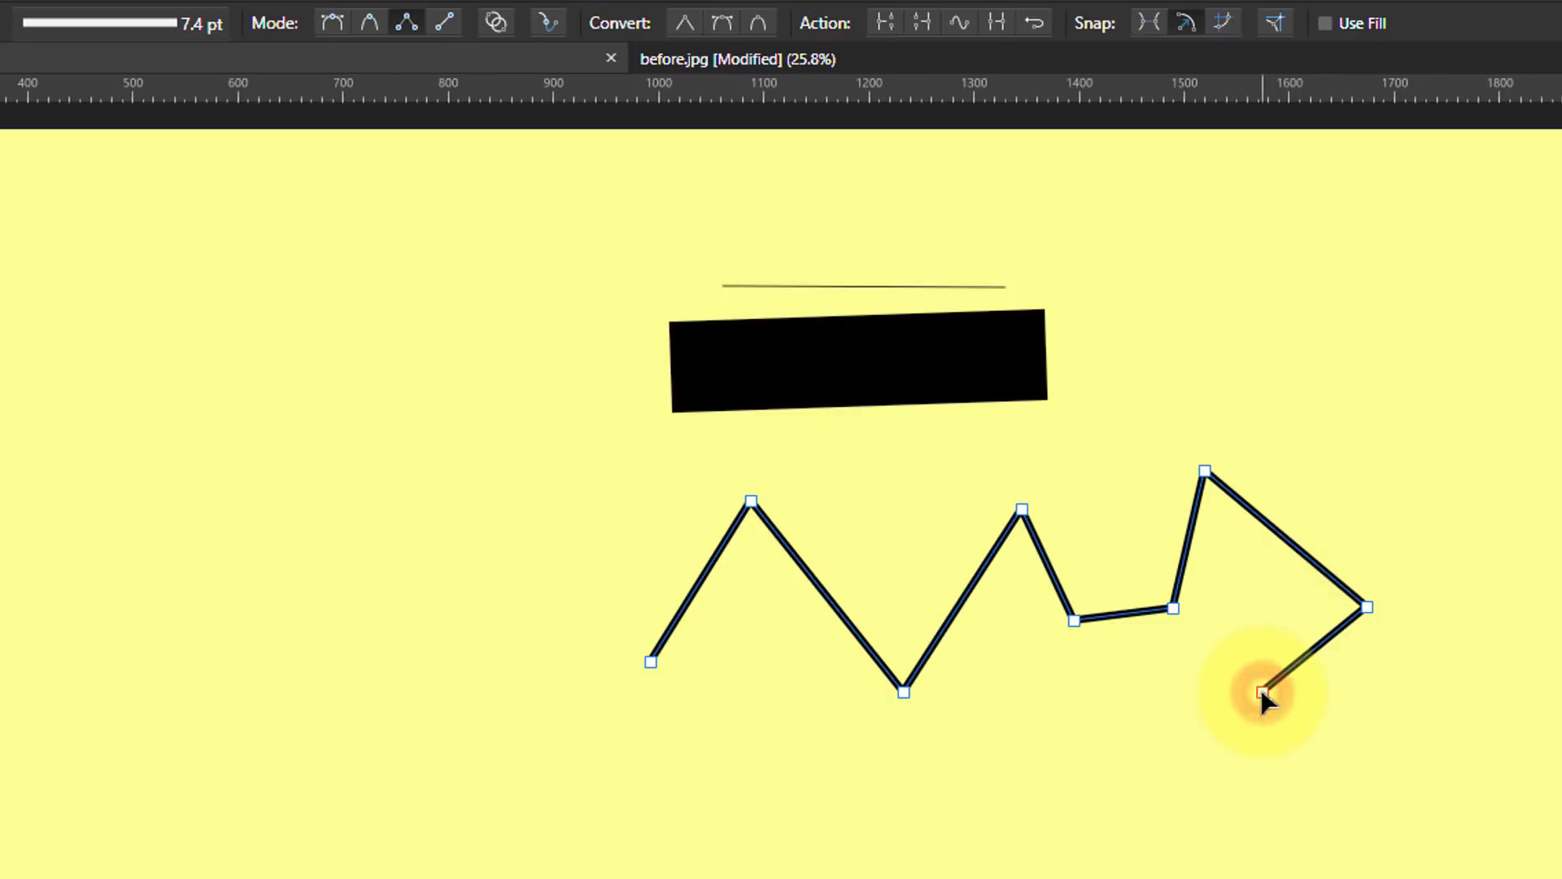
Step: Start a separate three-point line beneath the zigzag
left_click(981, 788)
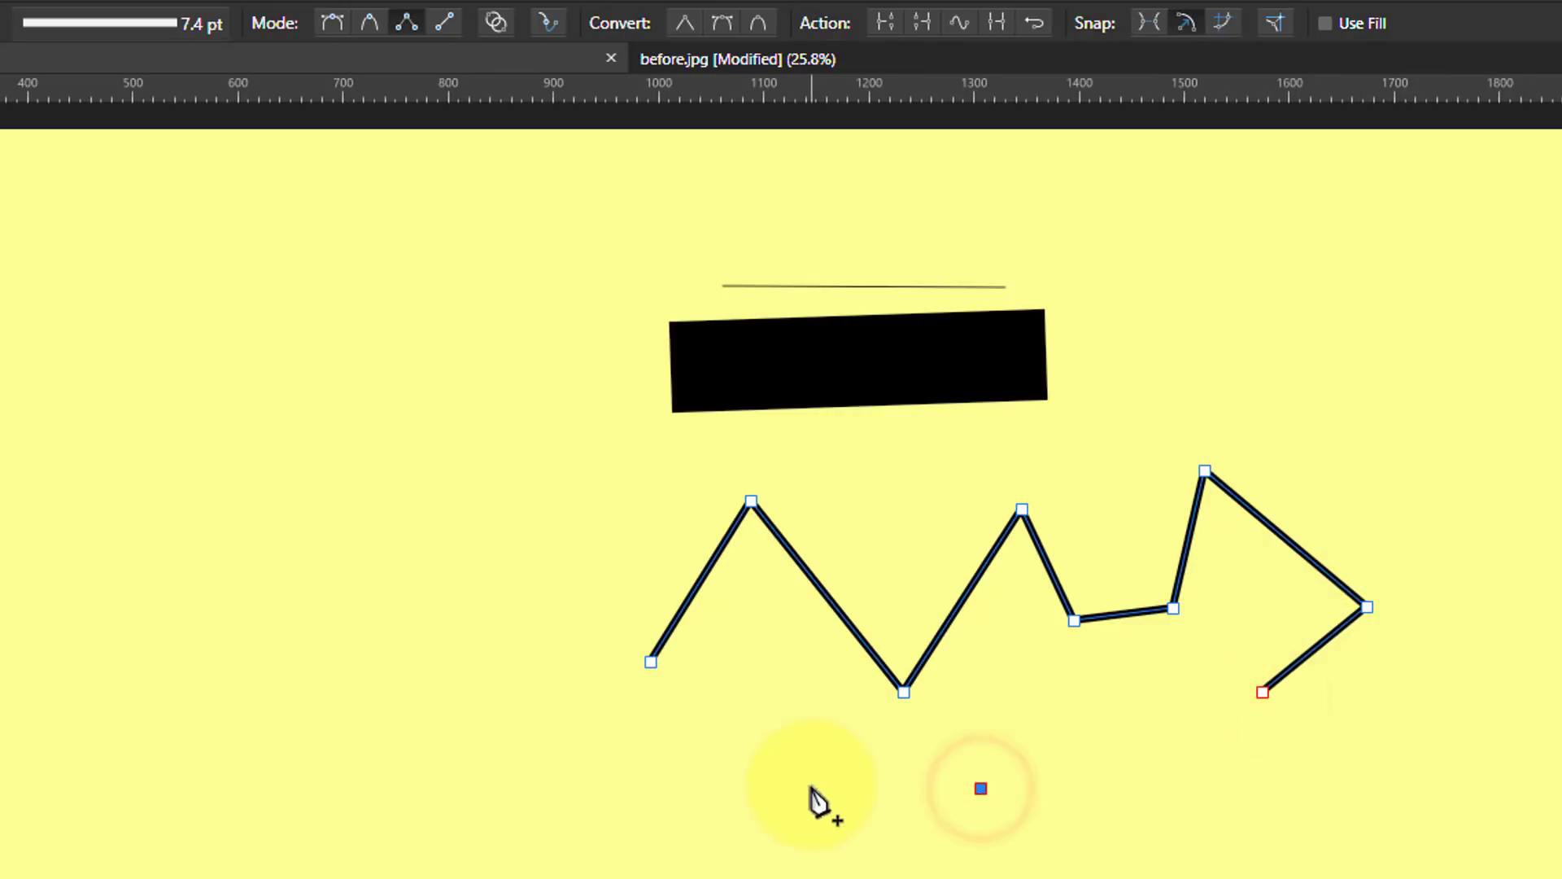
left_click(812, 783)
left_click(735, 739)
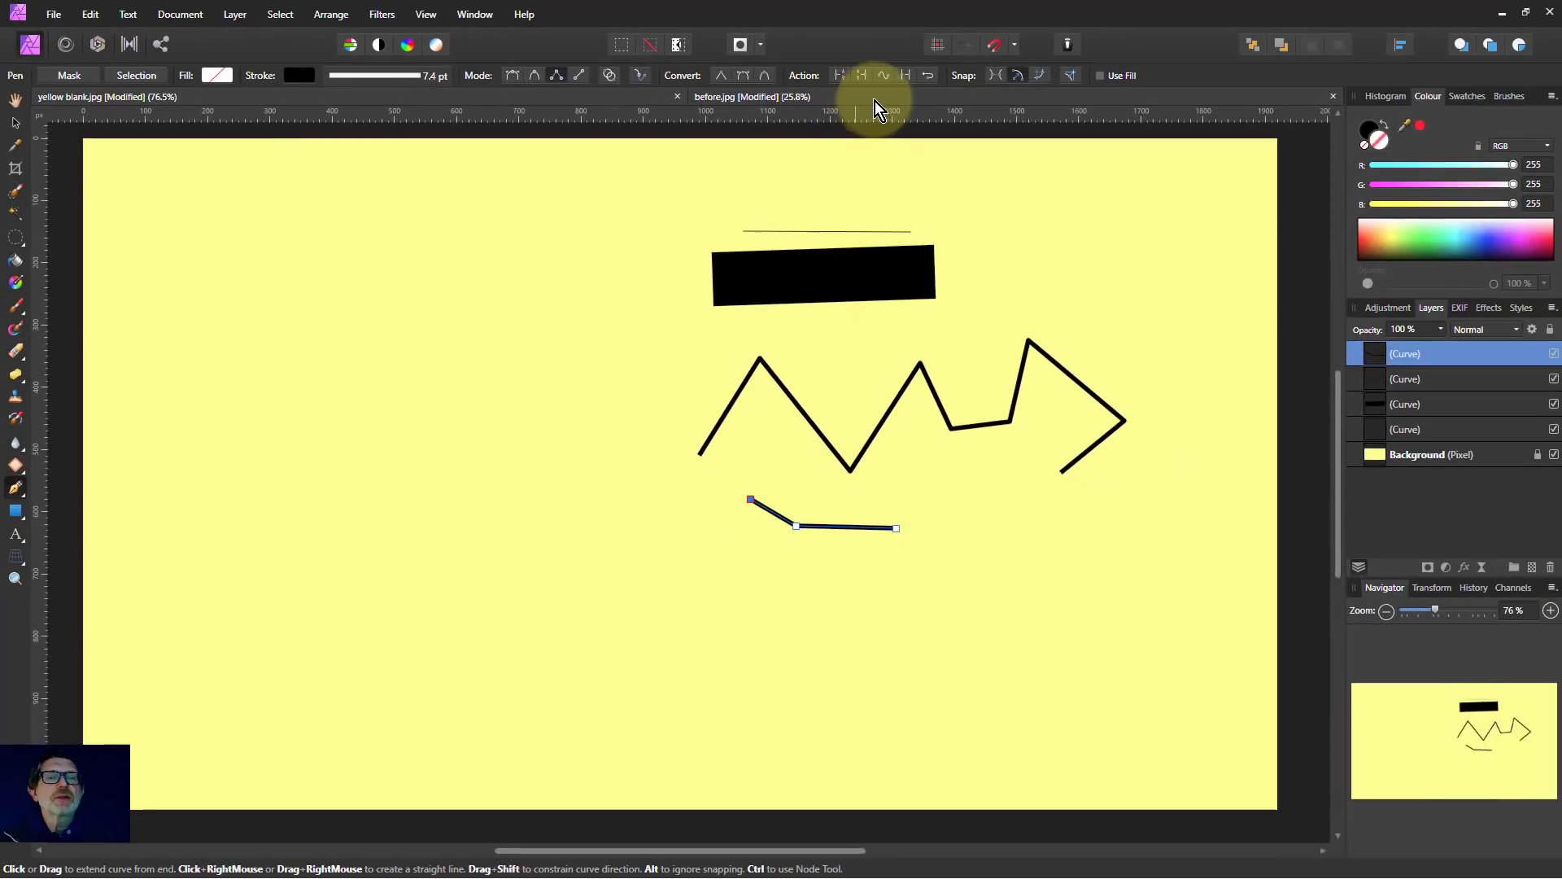
Step: Switch to the before.jpg photo and select the Pen tool
left_click(895, 84)
key("w")
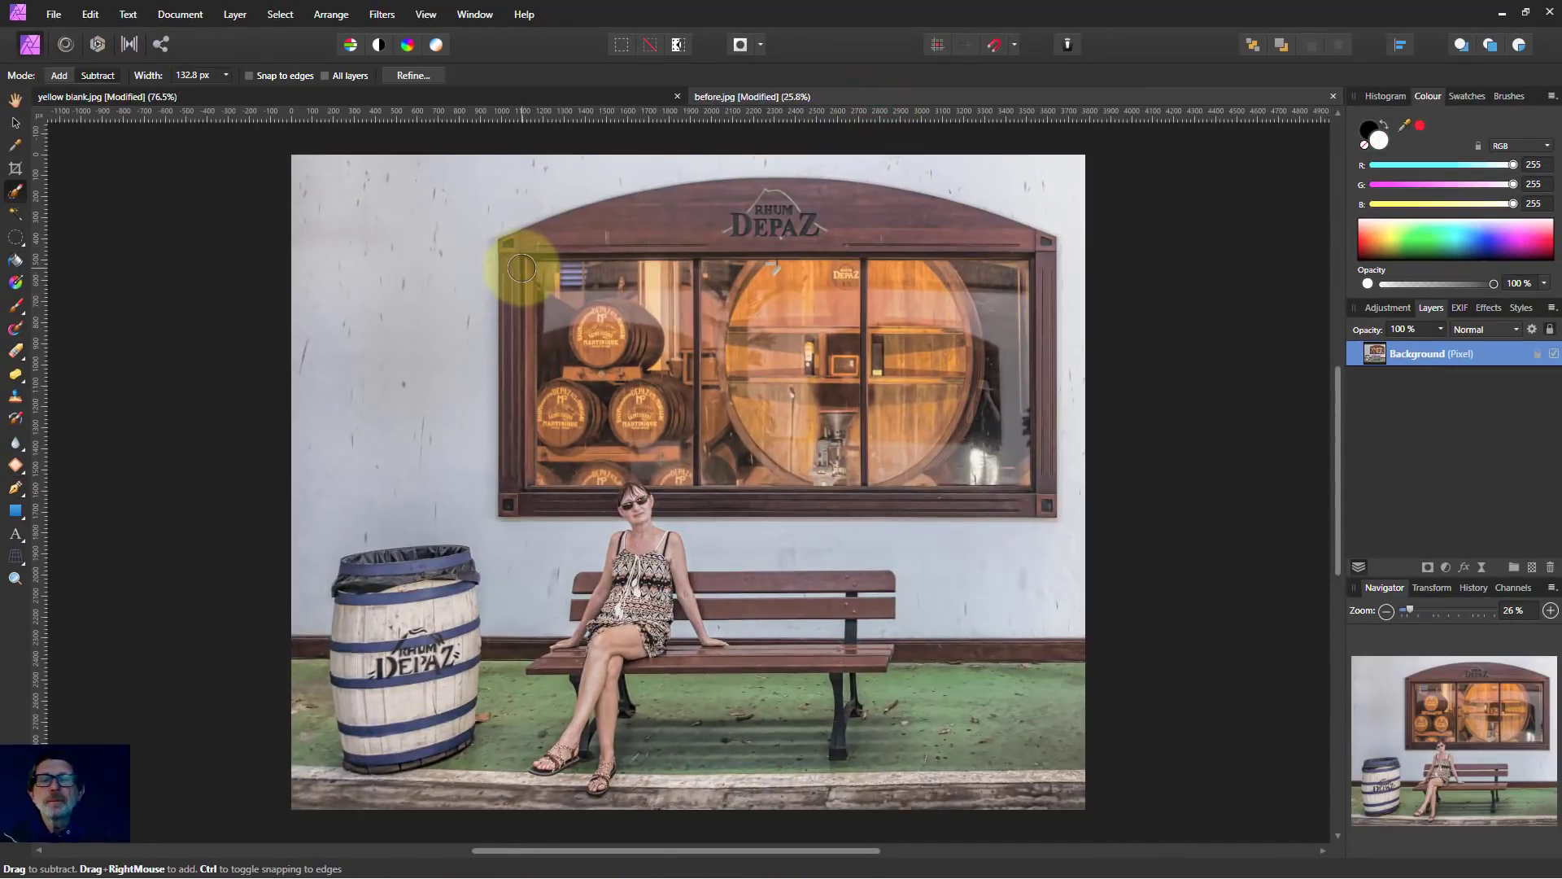
left_click(15, 487)
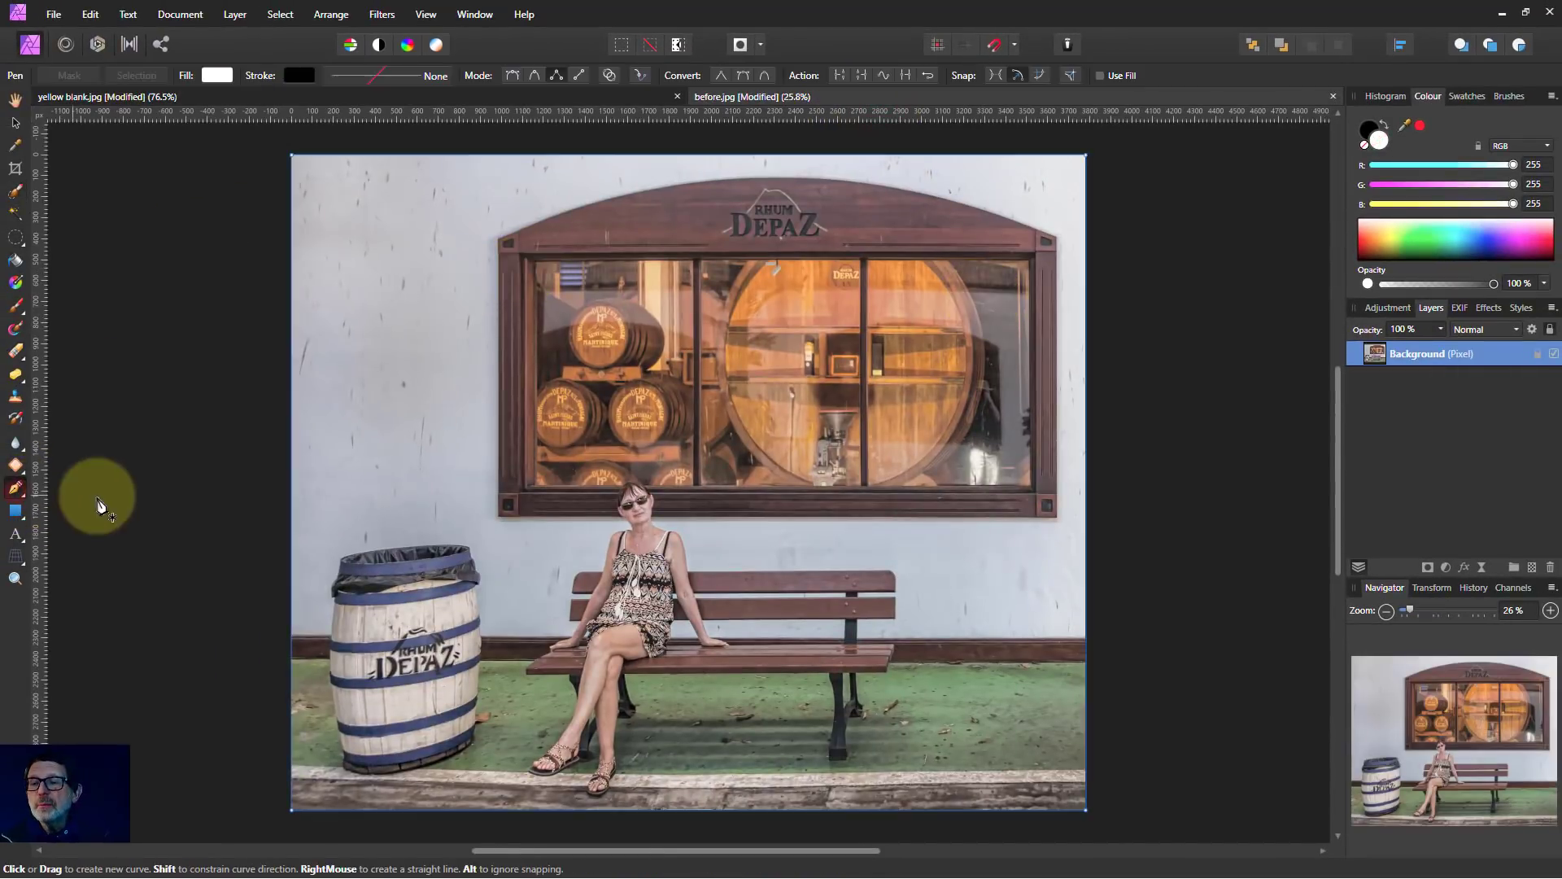
Step: Set the pen's stroke width to 0 pt
left_click(379, 78)
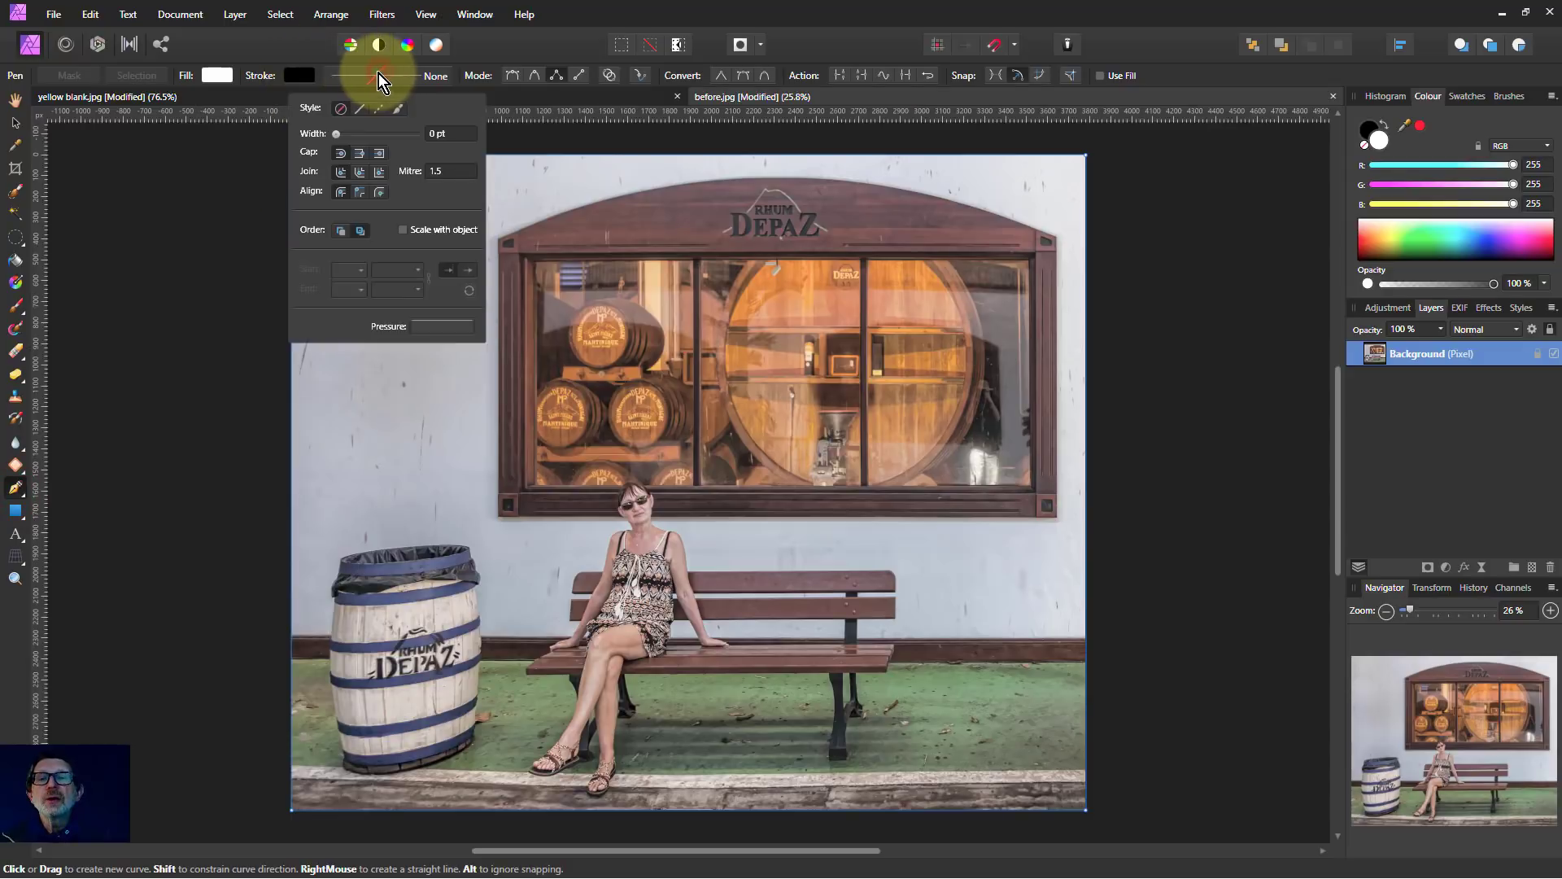
left_click(338, 136)
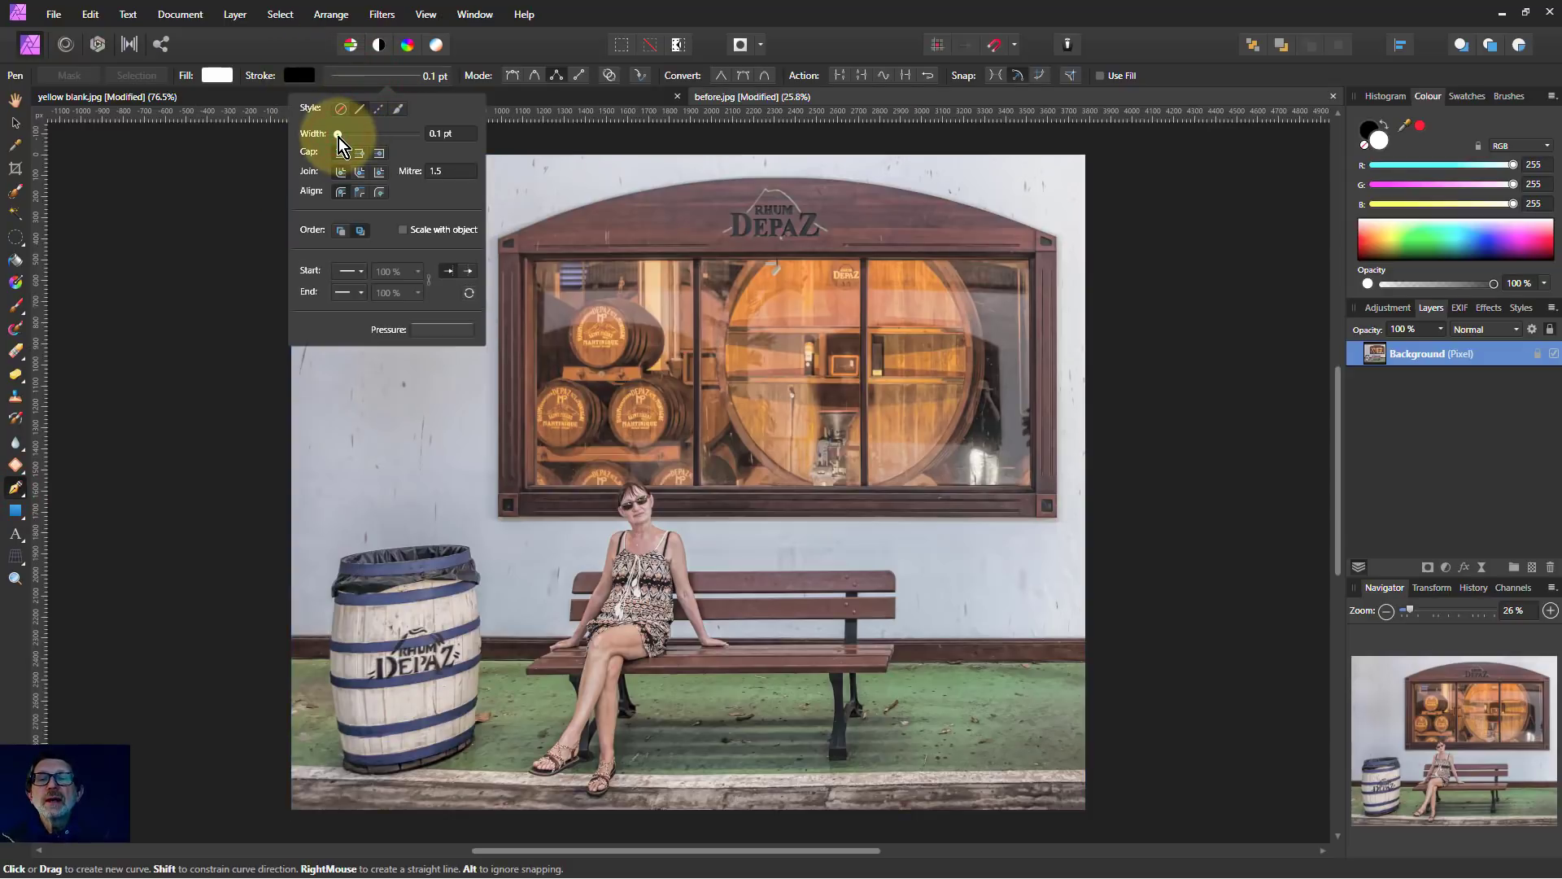
left_click_drag(338, 138, 334, 140)
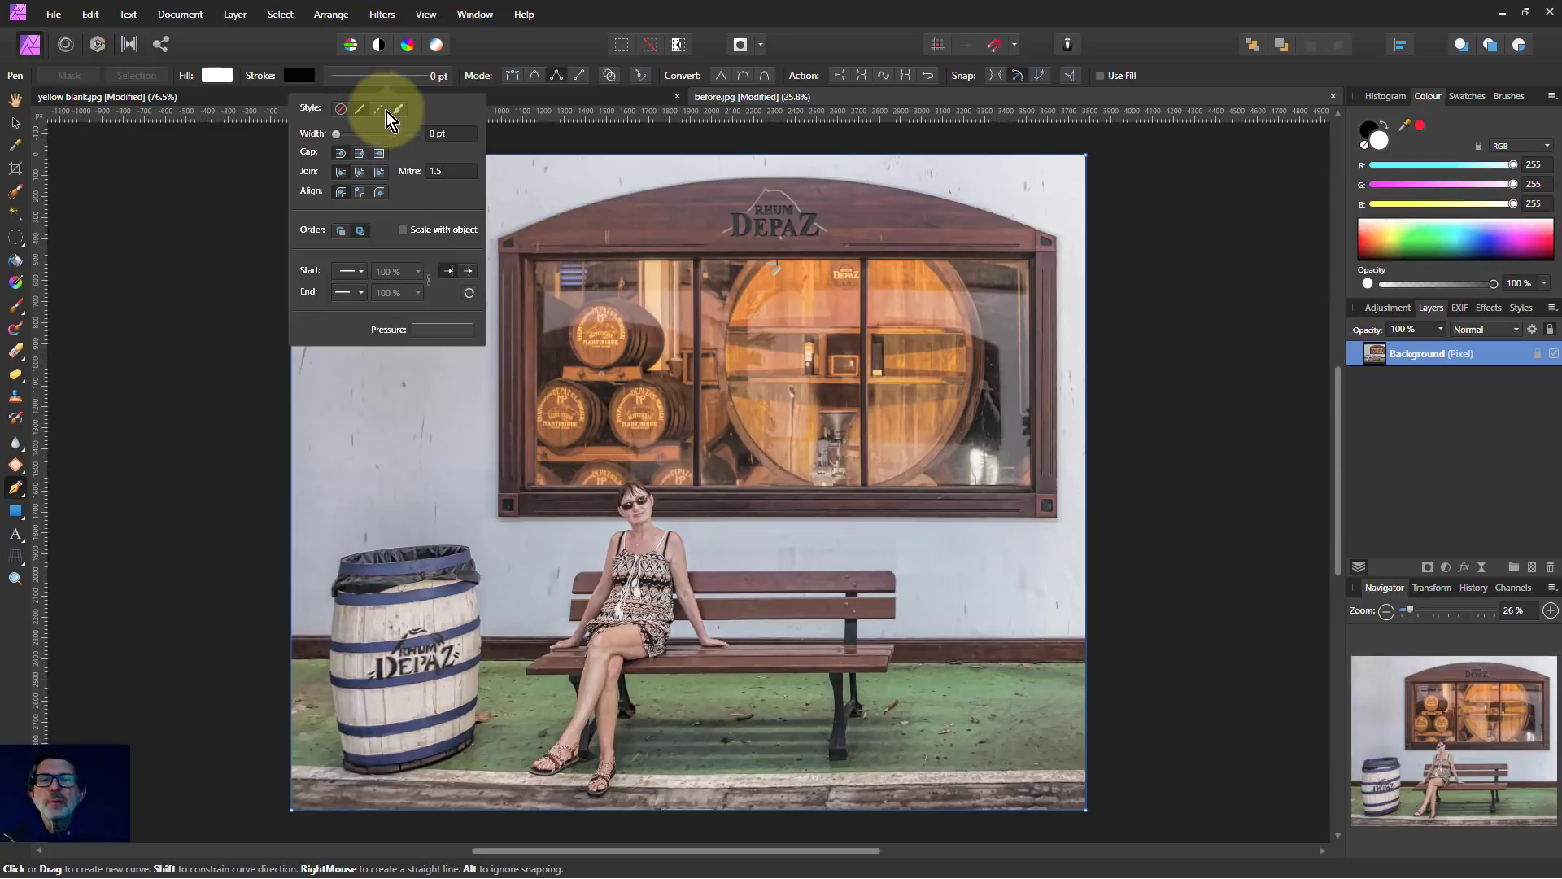
Step: Place nodes at the window's four glass corners and close the curve at the top-left
left_click(523, 257)
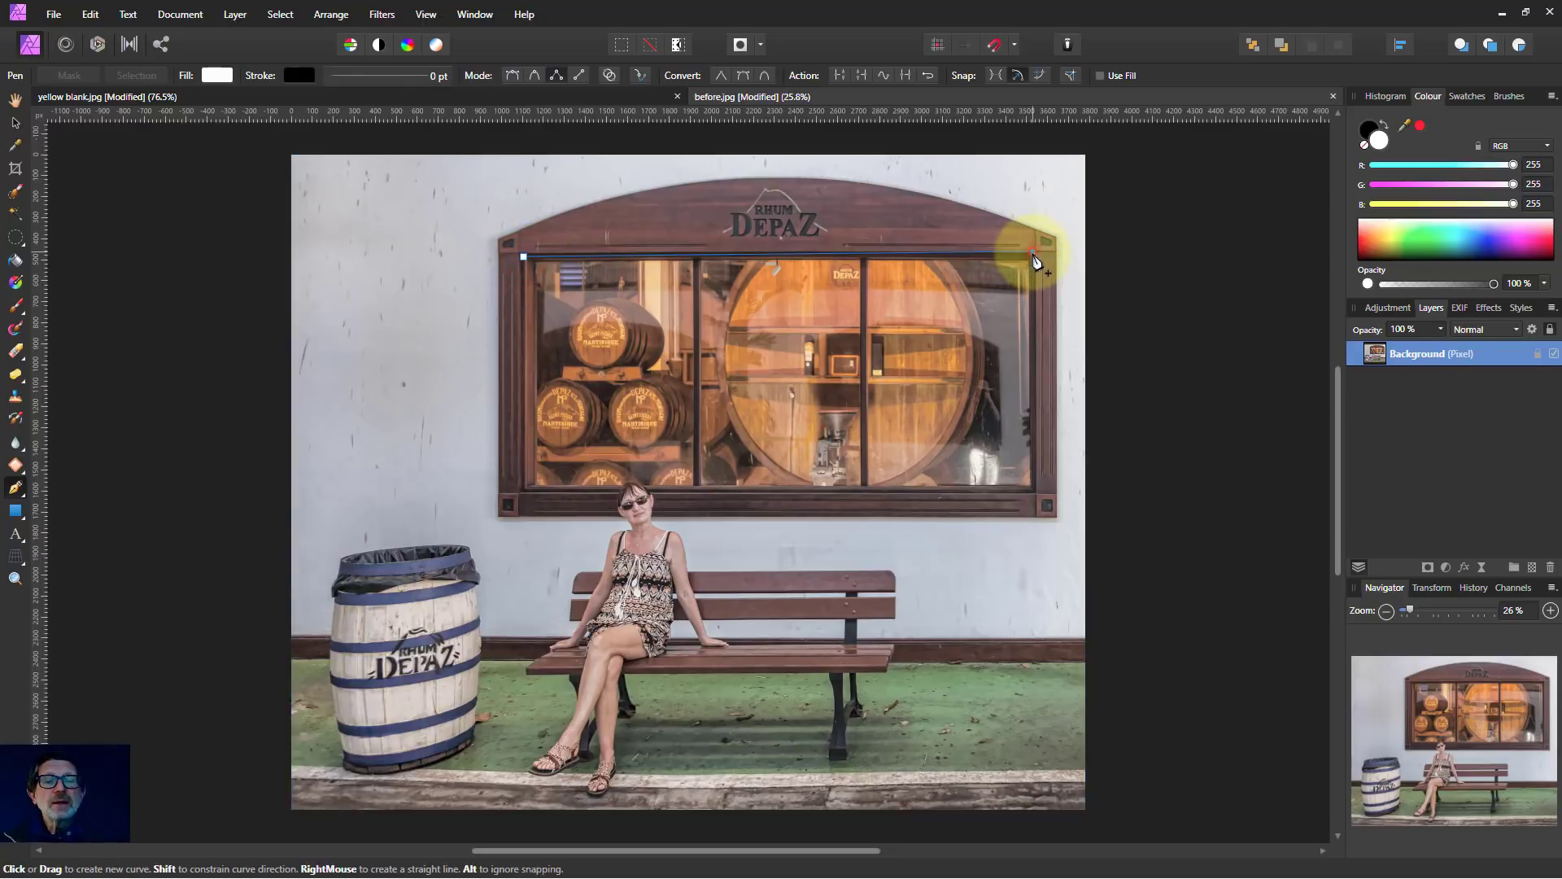
left_click(1033, 253)
left_click(1030, 490)
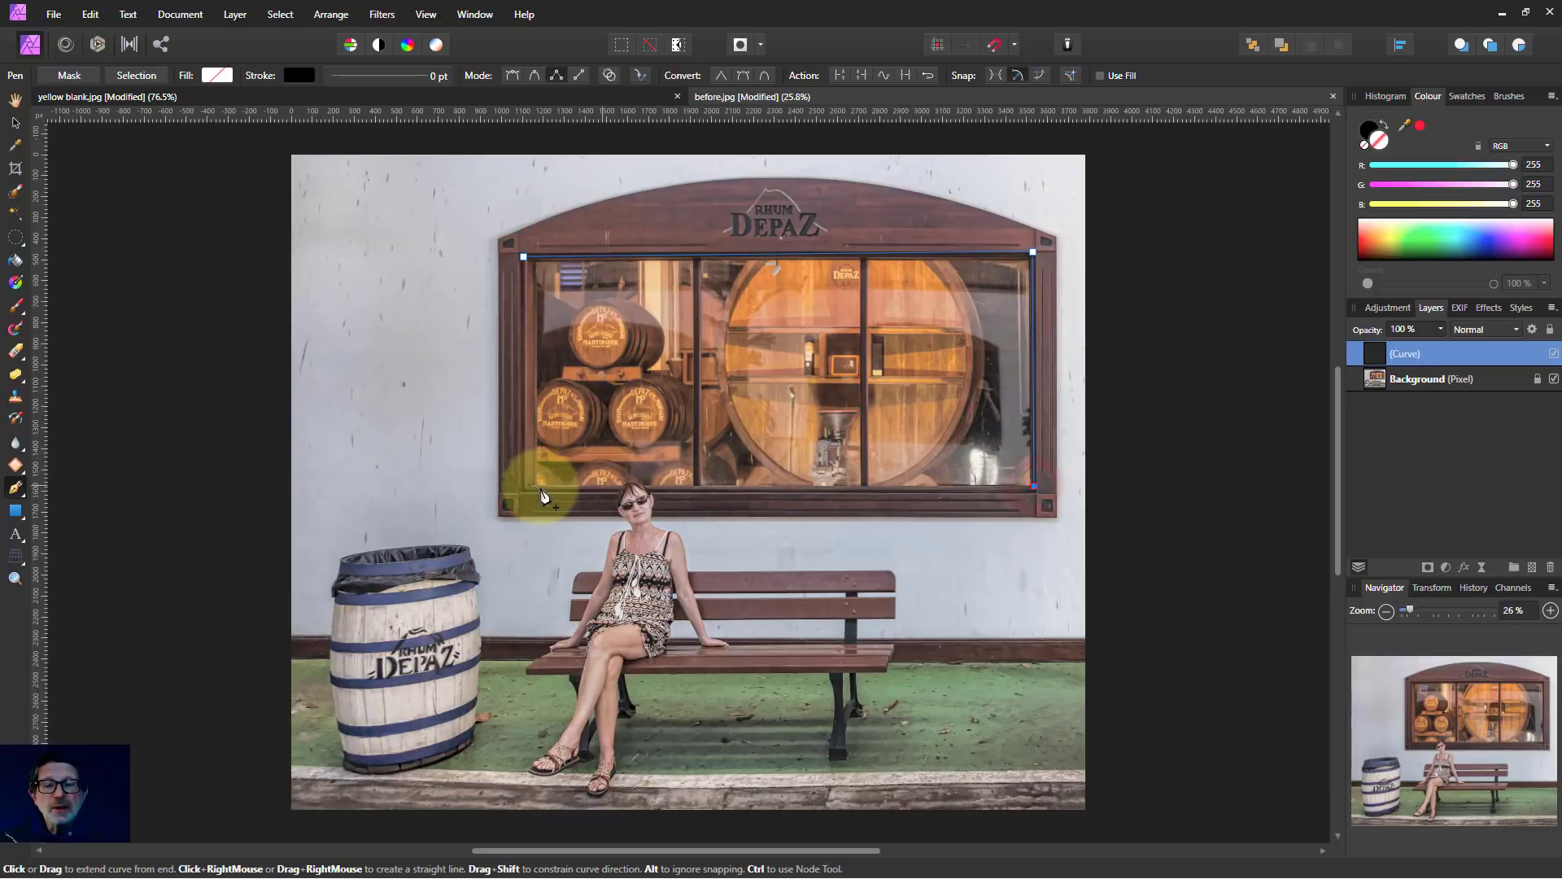
left_click(525, 486)
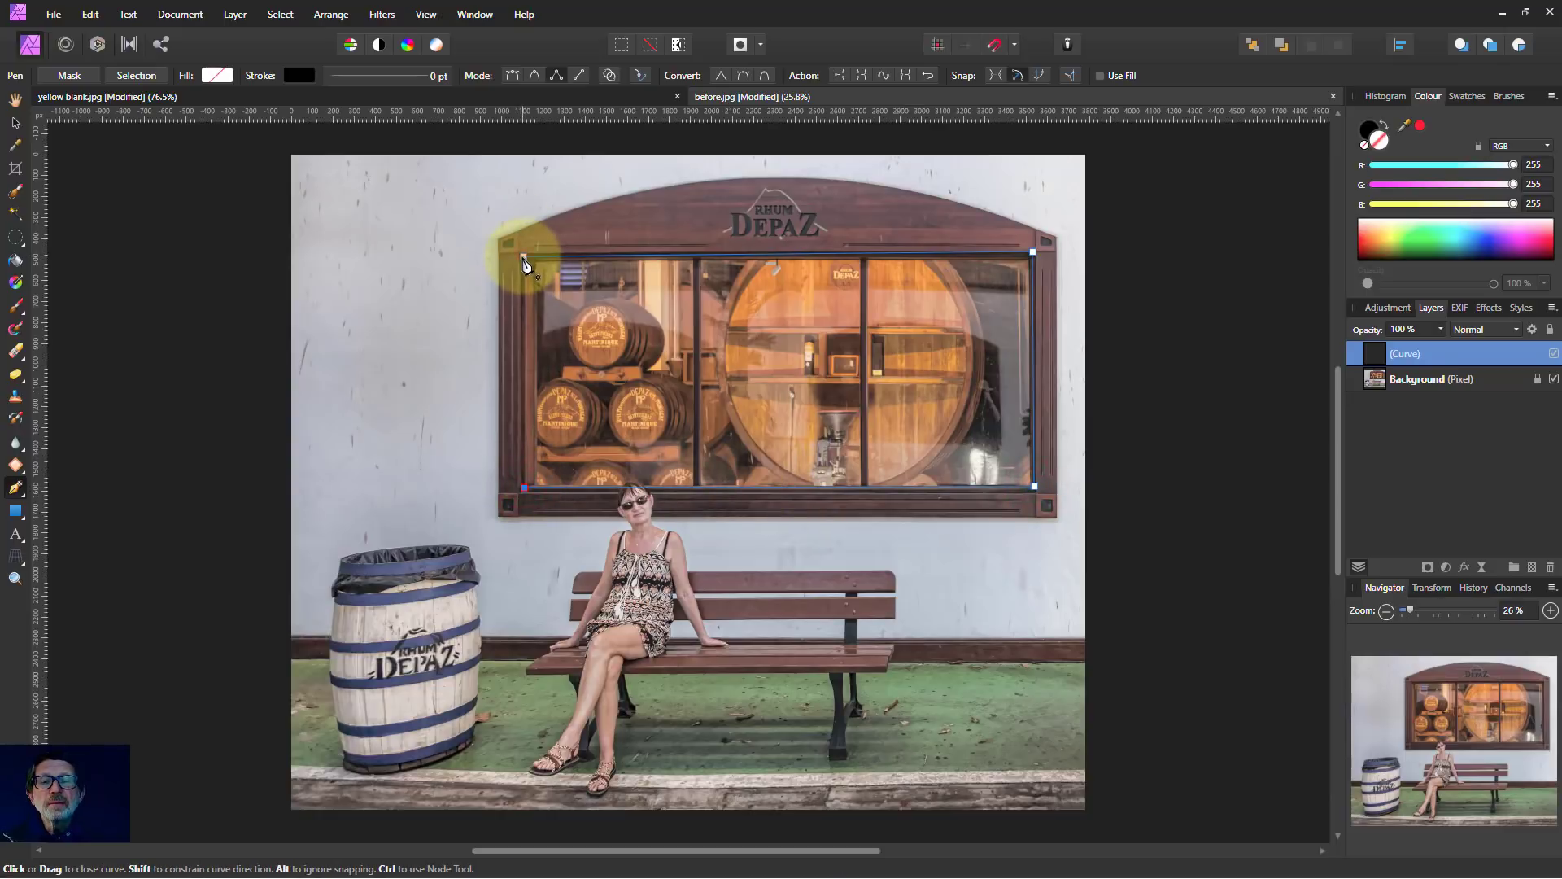
left_click(523, 258)
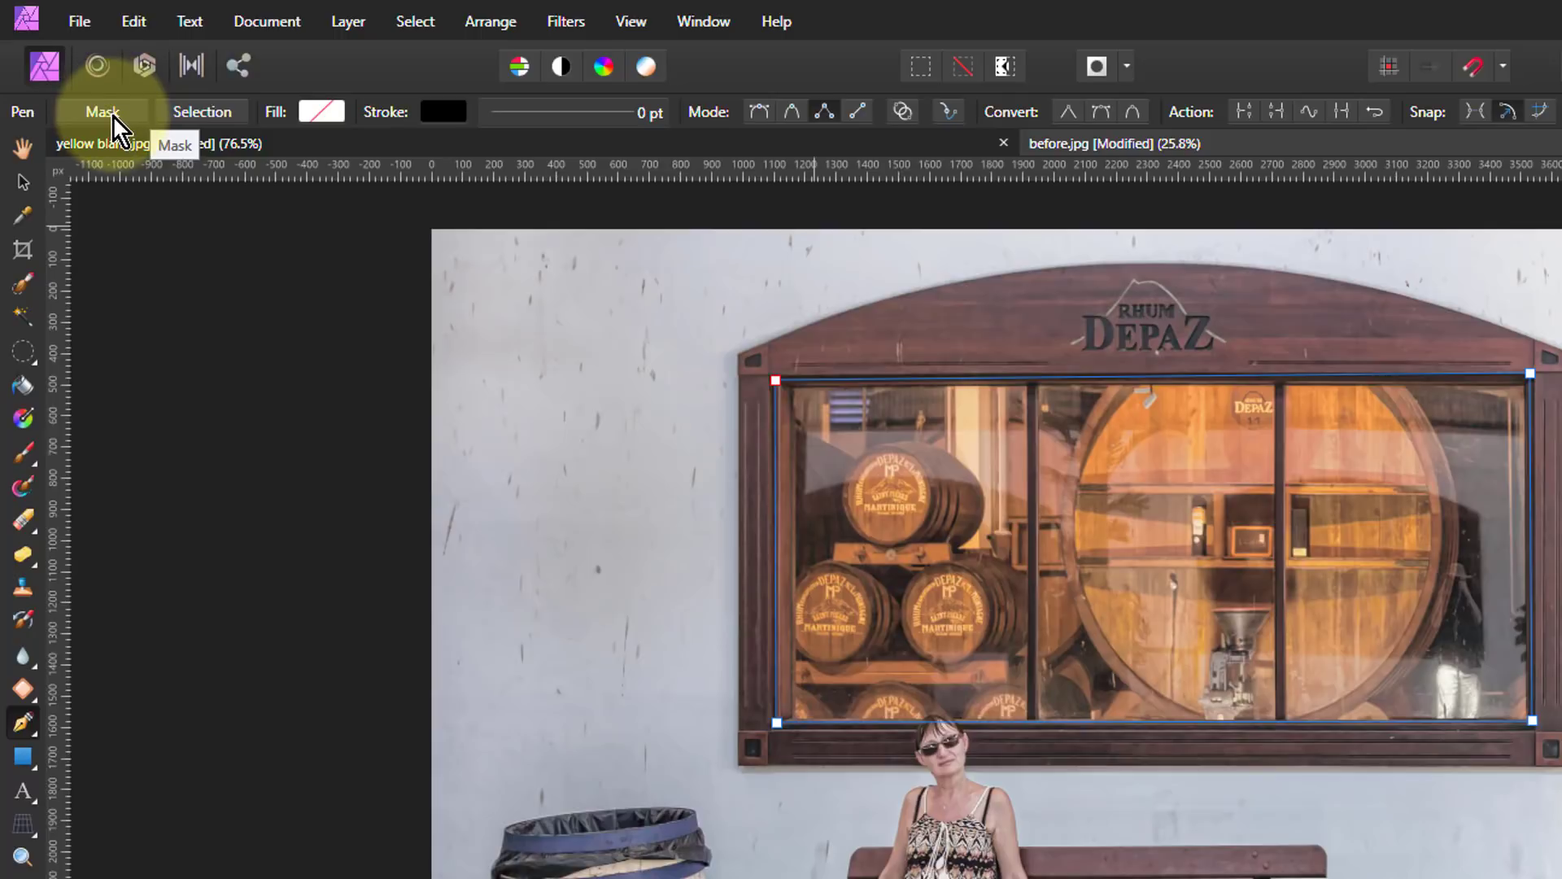
Step: Convert the window-glass pen path to a selection and subtract the woman's head with the Selection Brush
left_click(208, 116)
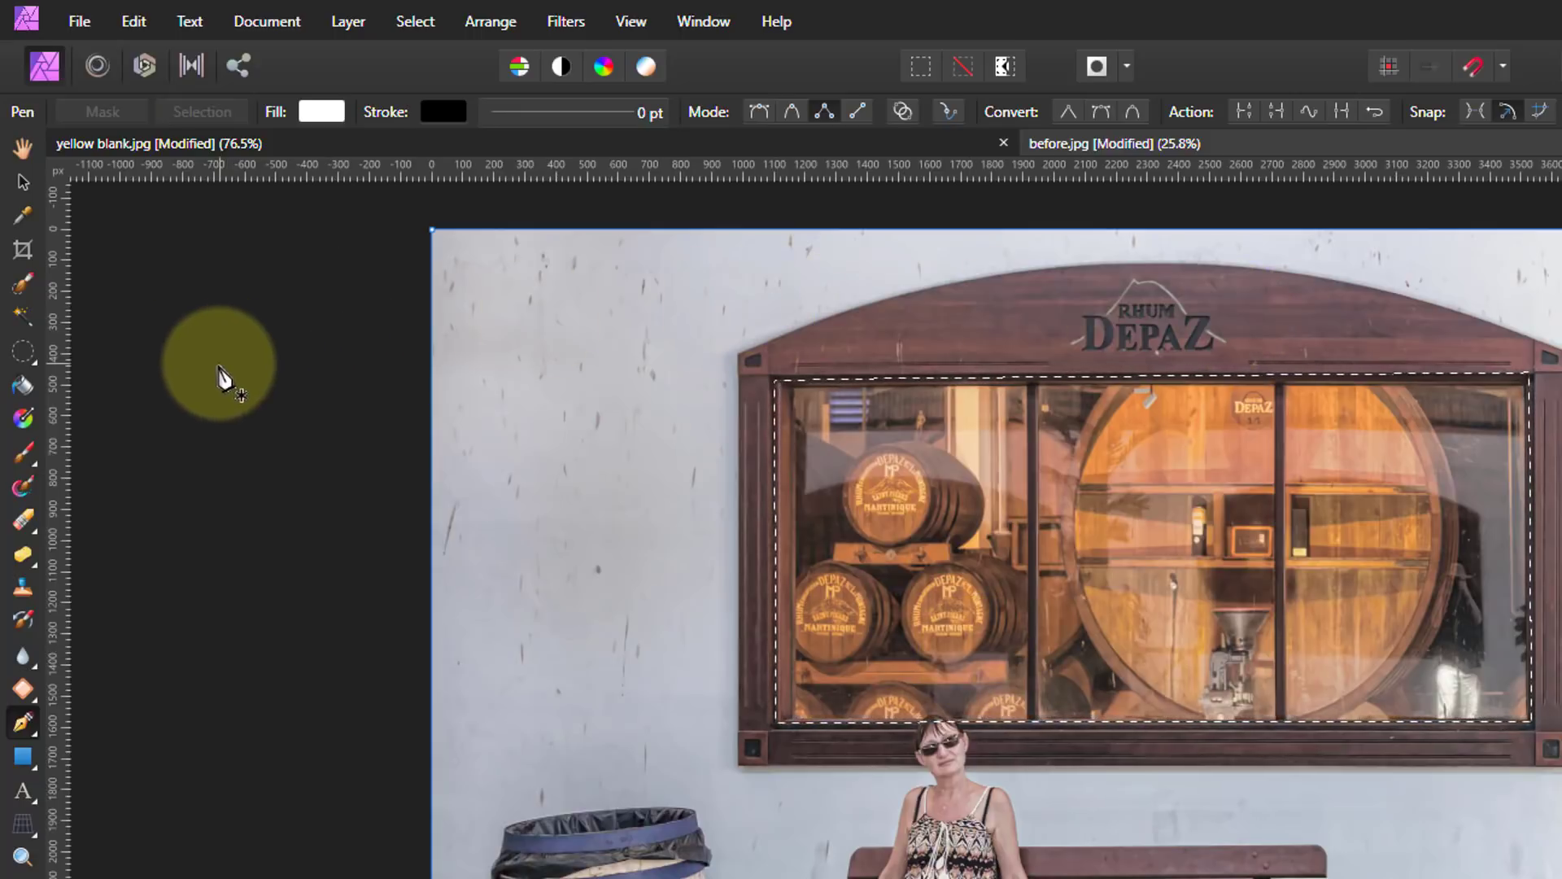
left_click(22, 281)
left_click(145, 111)
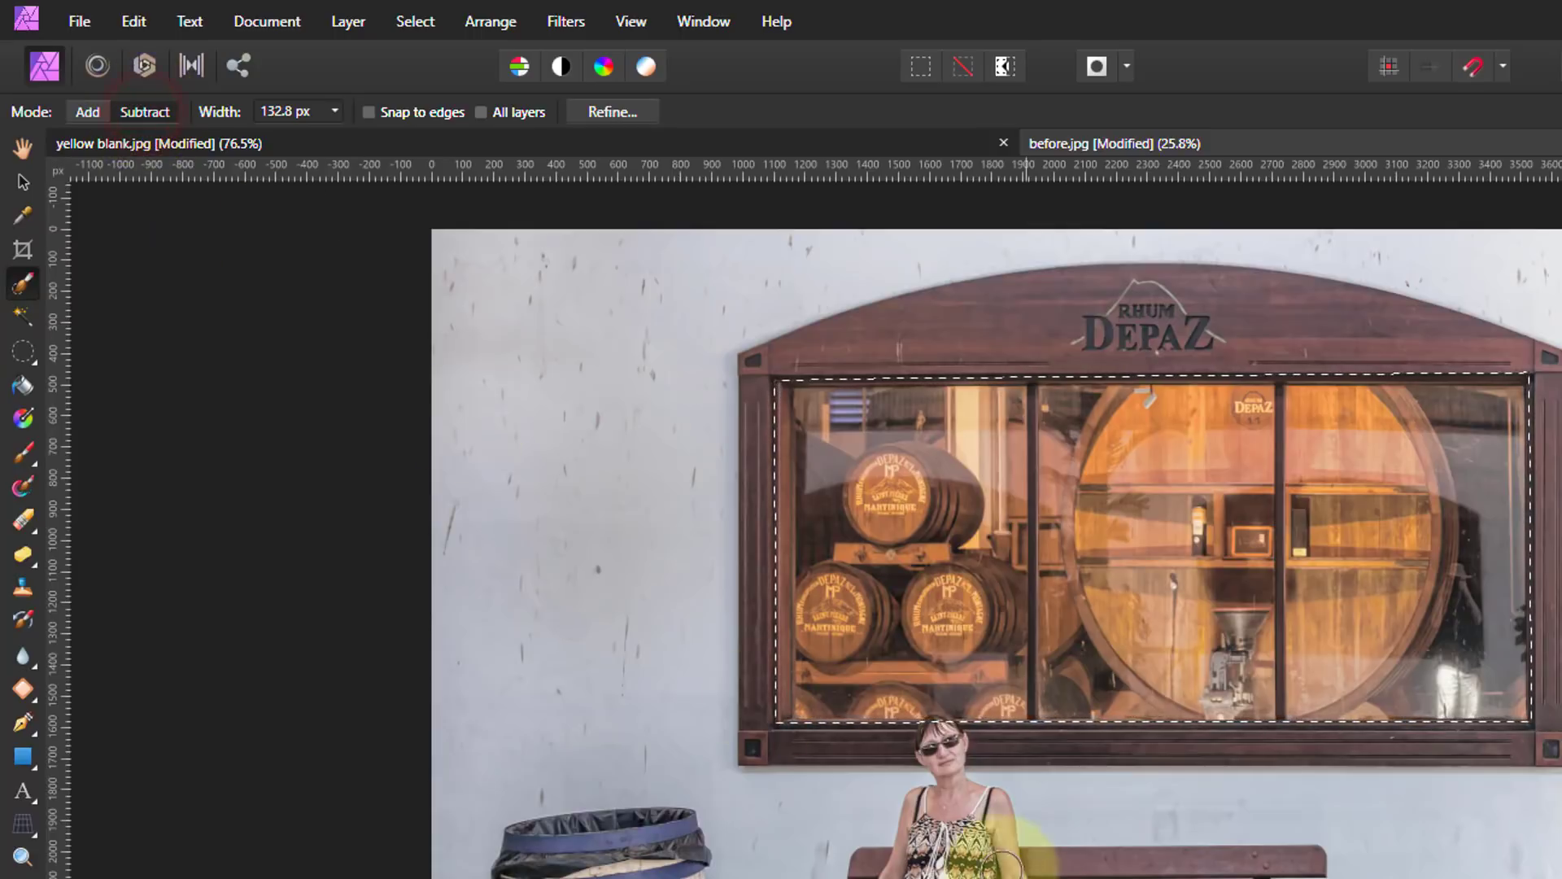
left_click_drag(916, 754, 941, 739)
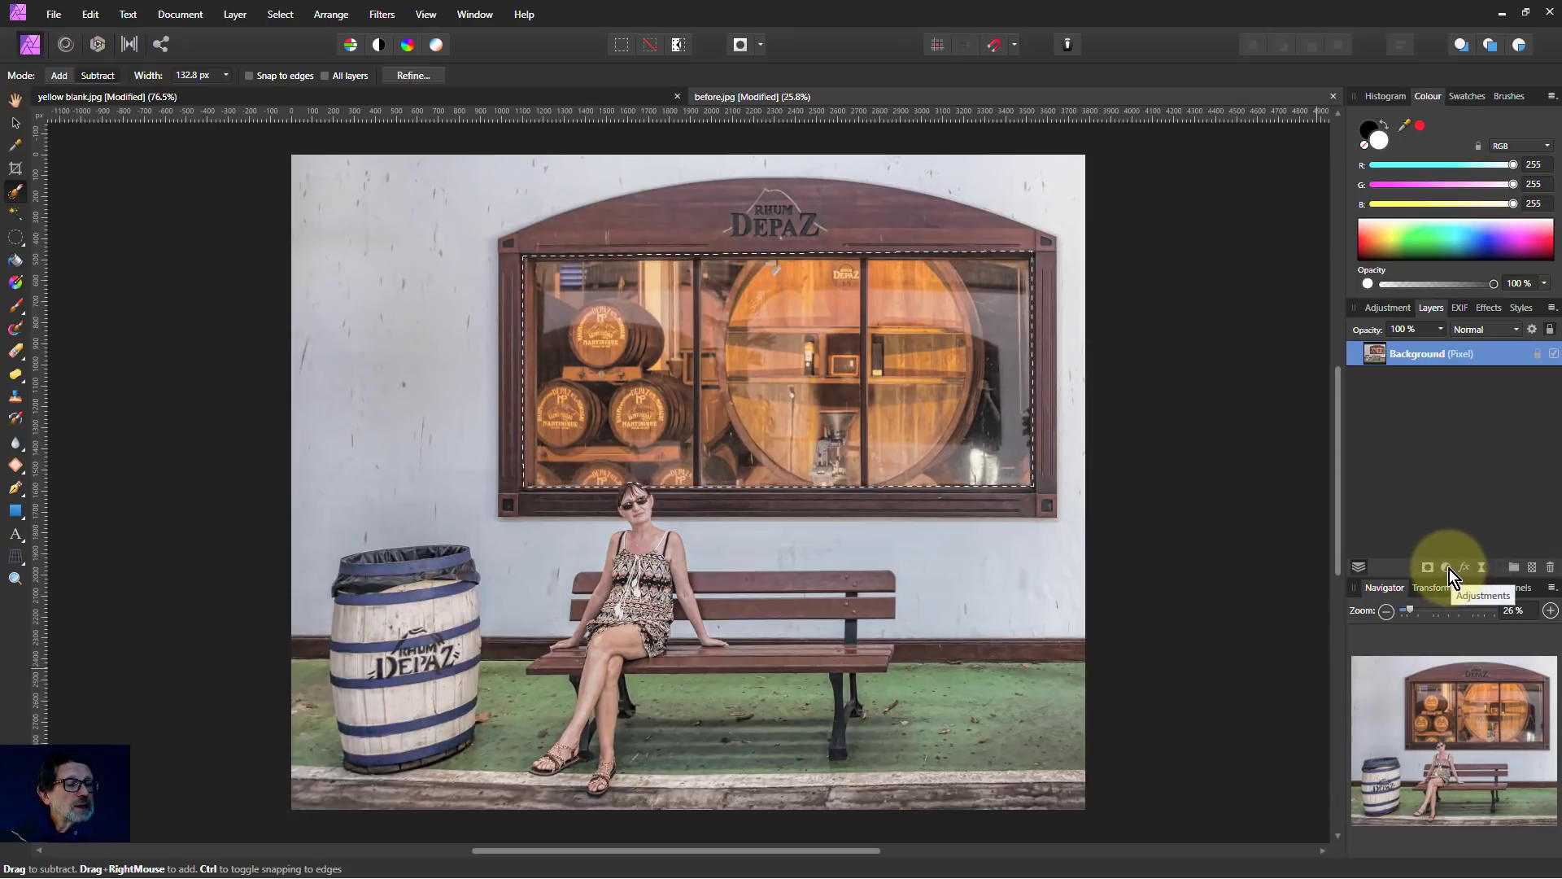
Step: Add a Curves adjustment with the midpoint pulled below the diagonal to darken the window glass
left_click(1447, 568)
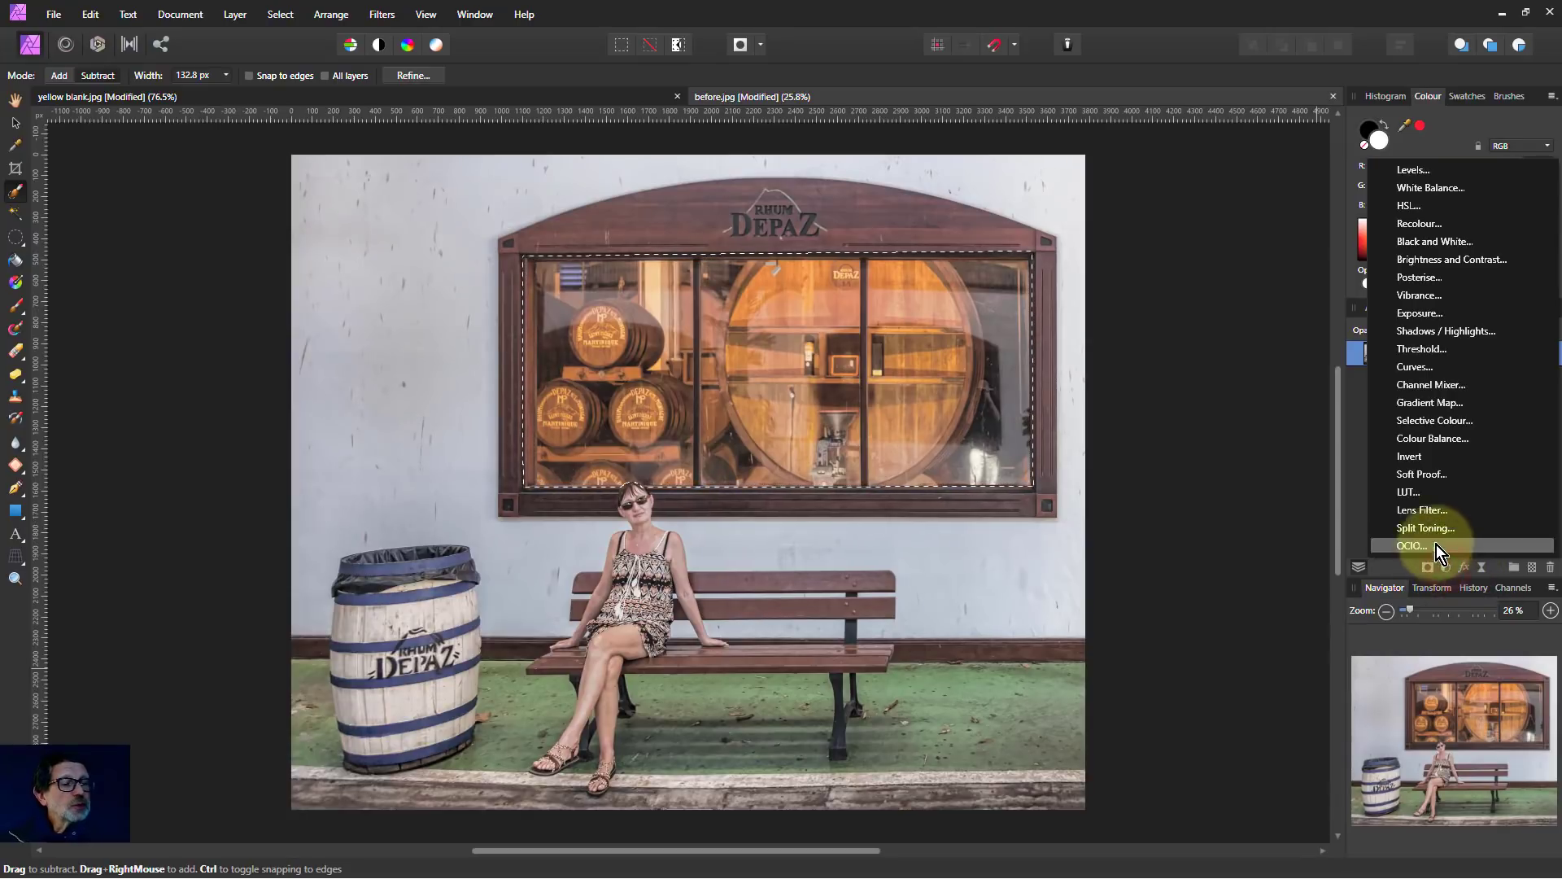
left_click(1422, 374)
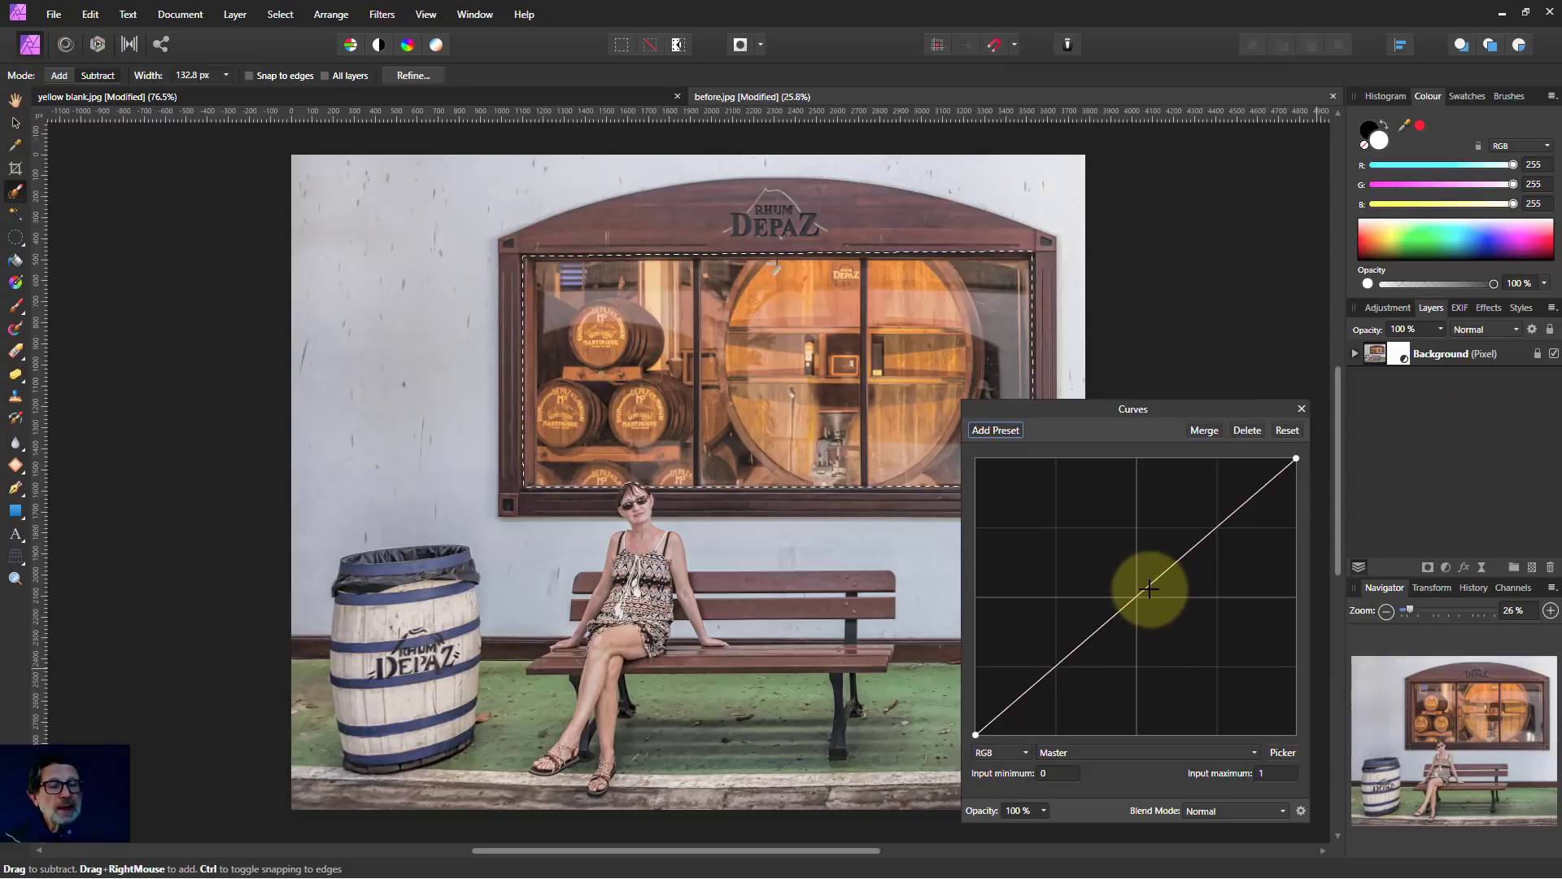
left_click_drag(1142, 597, 1161, 621)
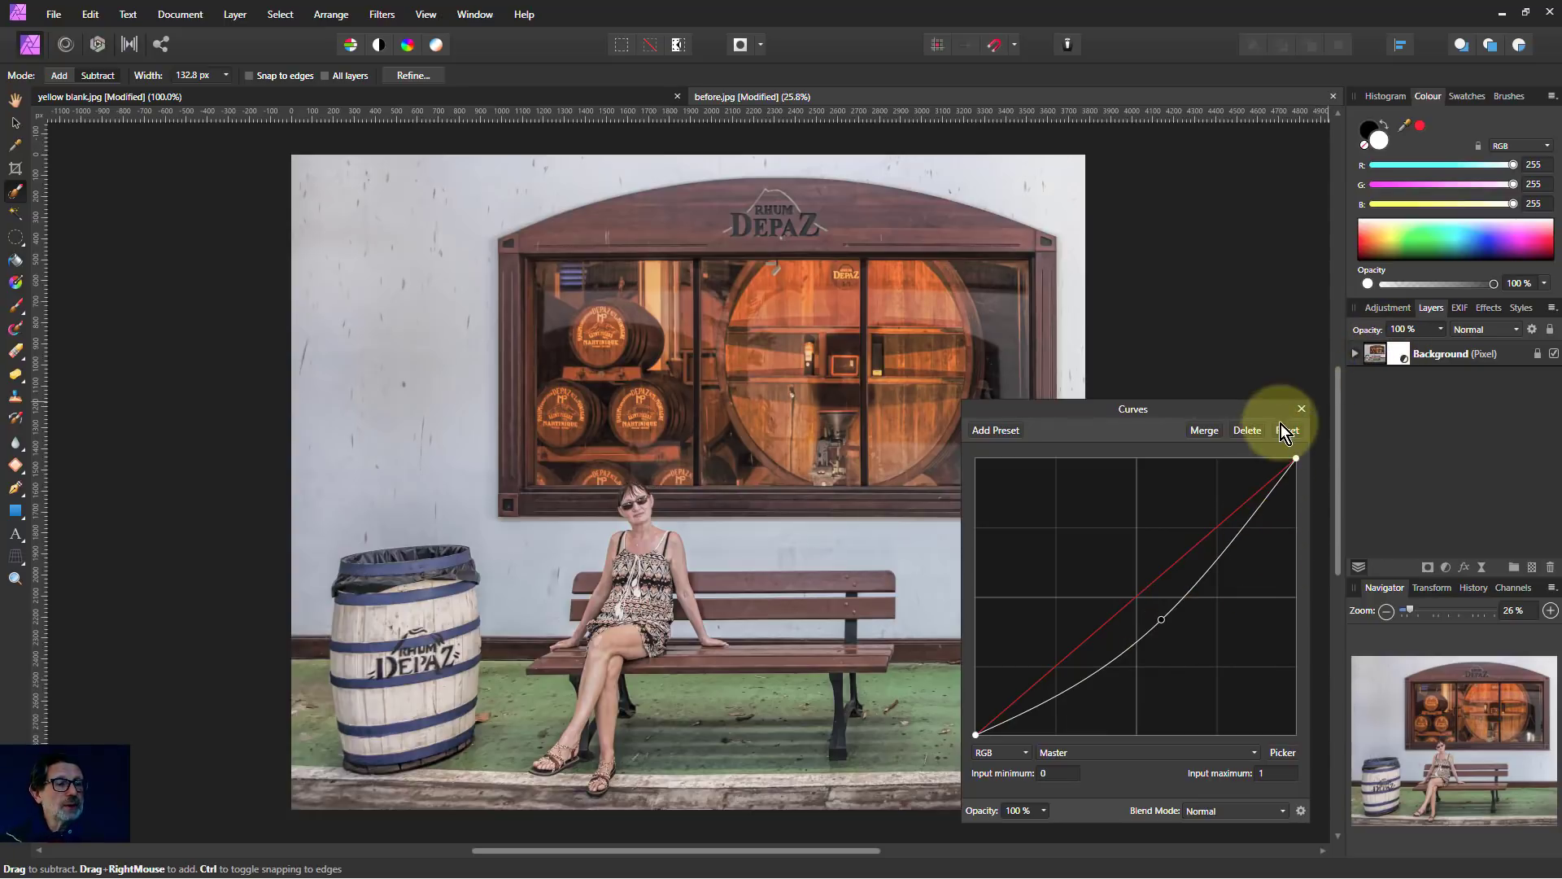
left_click(1300, 410)
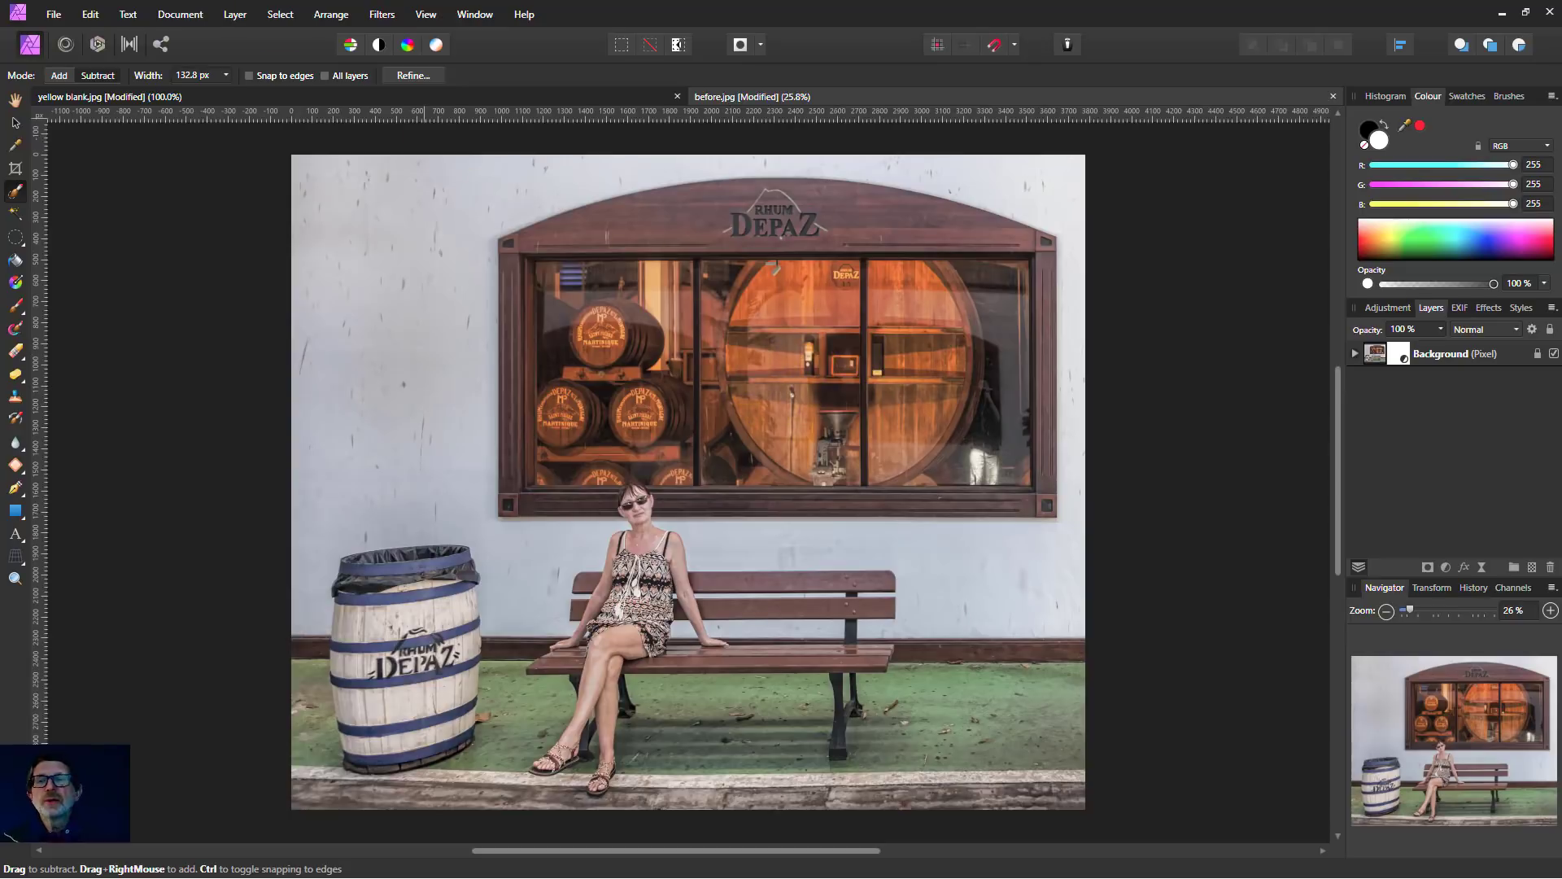
Step: Go back to the yellow blank.jpg canvas and set the Pen tool to Polygon mode
left_click(205, 104)
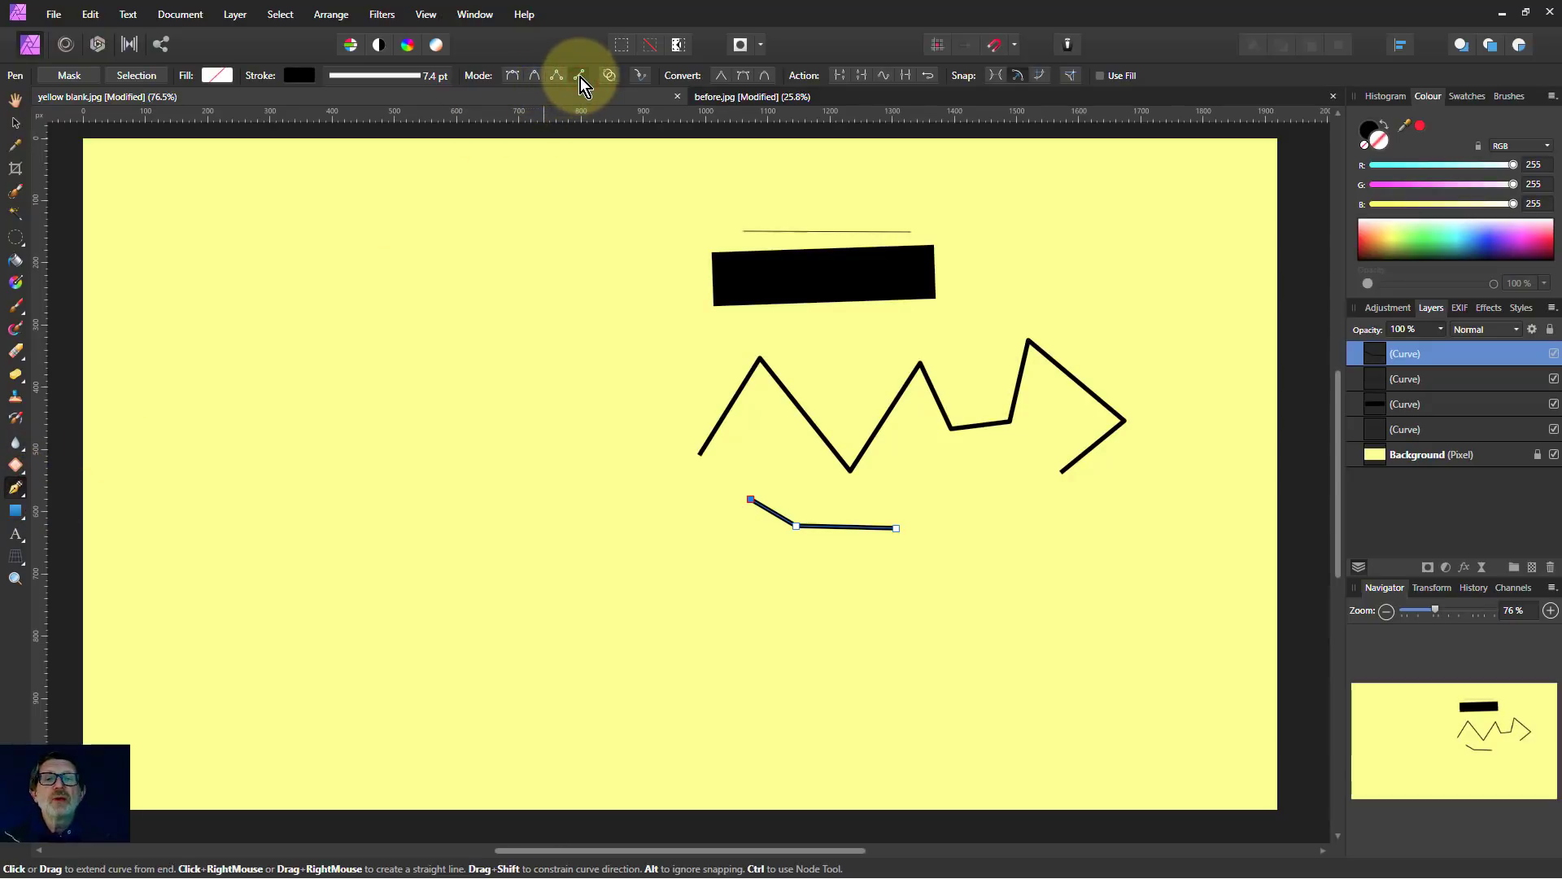
left_click(556, 76)
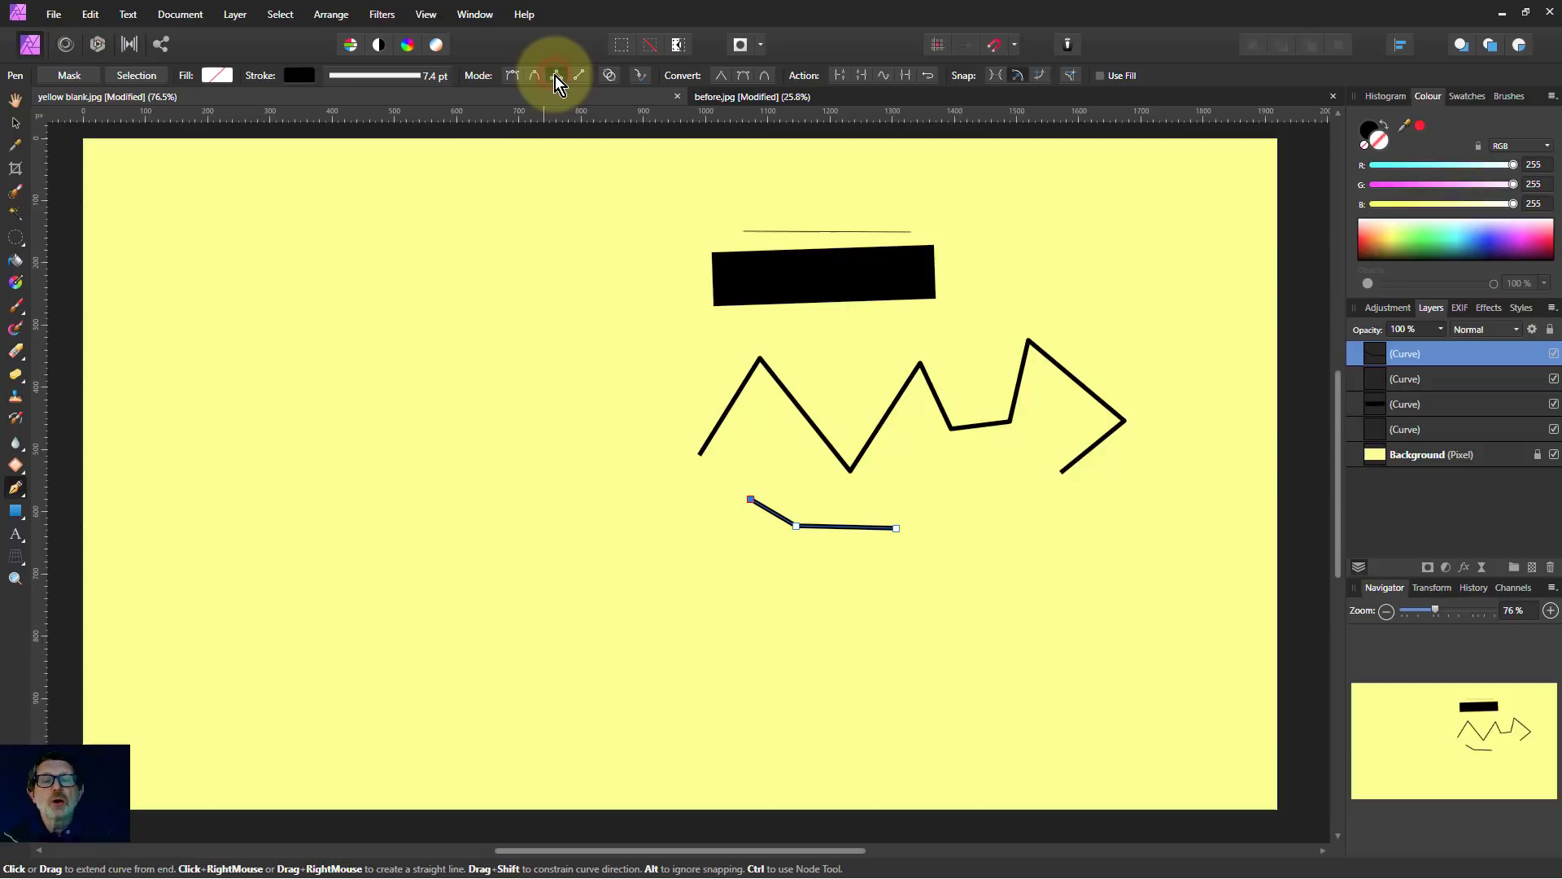